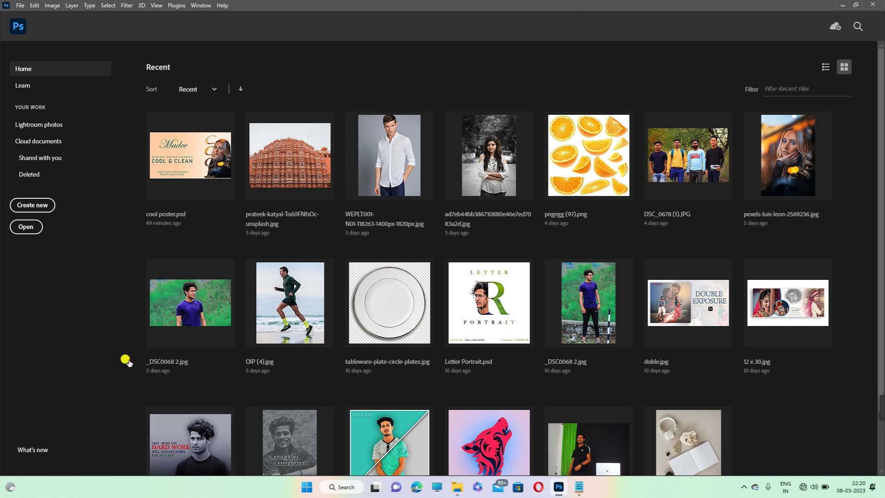
Step: Create Untitled-1, a blank white 1920×1080 px document at 72 ppi, from the custom preset
{"action": "left_click", "coordinate": [31, 205]}
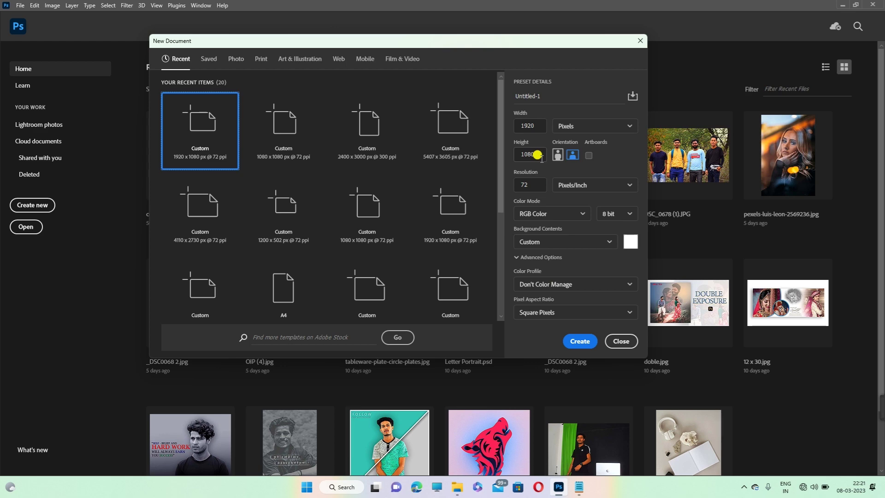
{"action": "left_click", "coordinate": [579, 342]}
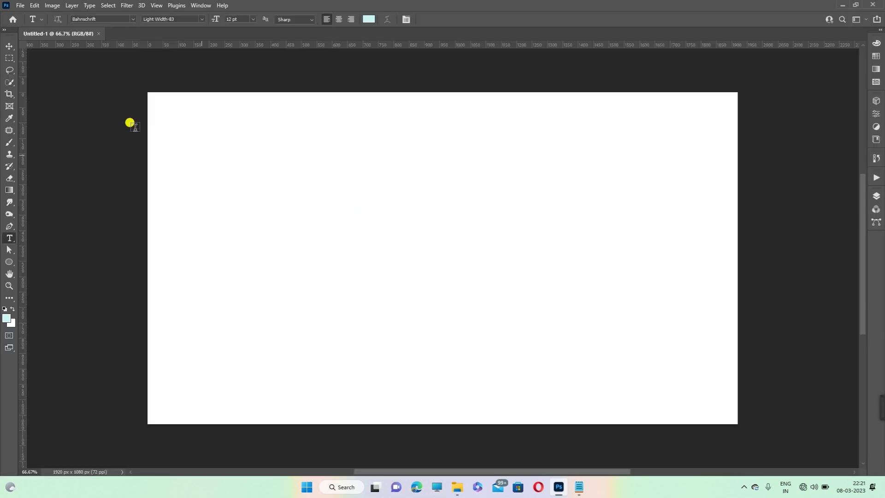
Step: Place-embed pexels-florian-doppler-3334977 and move it to the canvas's right edge
{"action": "left_click", "coordinate": [8, 46]}
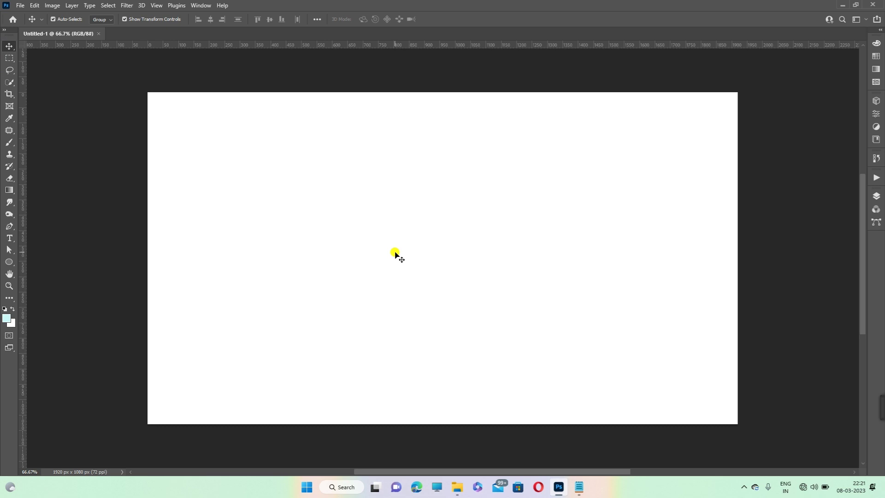
{"action": "left_click", "coordinate": [20, 6]}
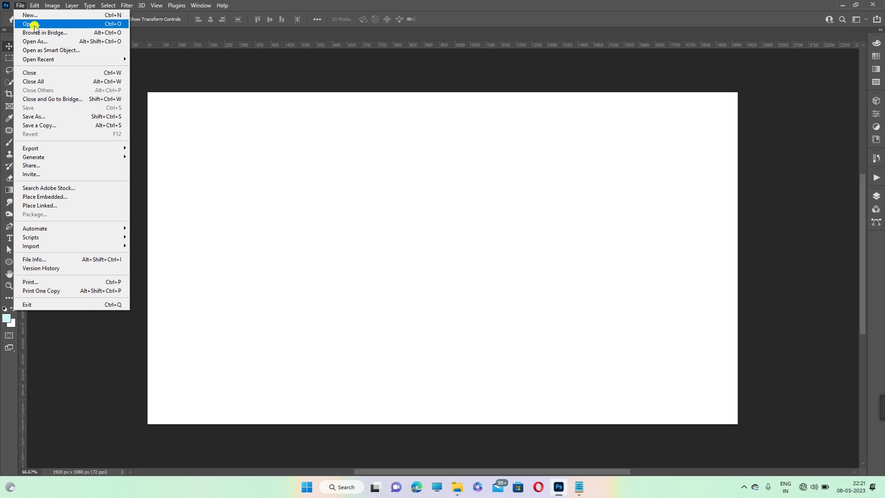
{"action": "left_click", "coordinate": [67, 199]}
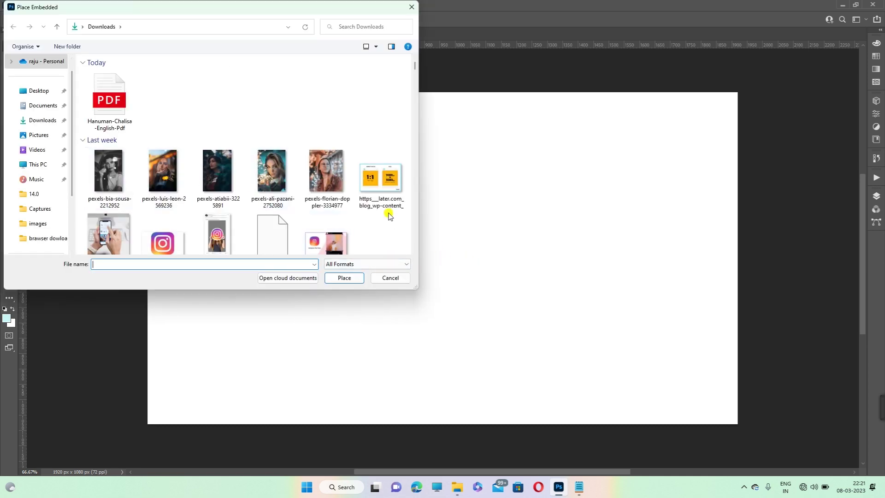
{"action": "left_click", "coordinate": [329, 176]}
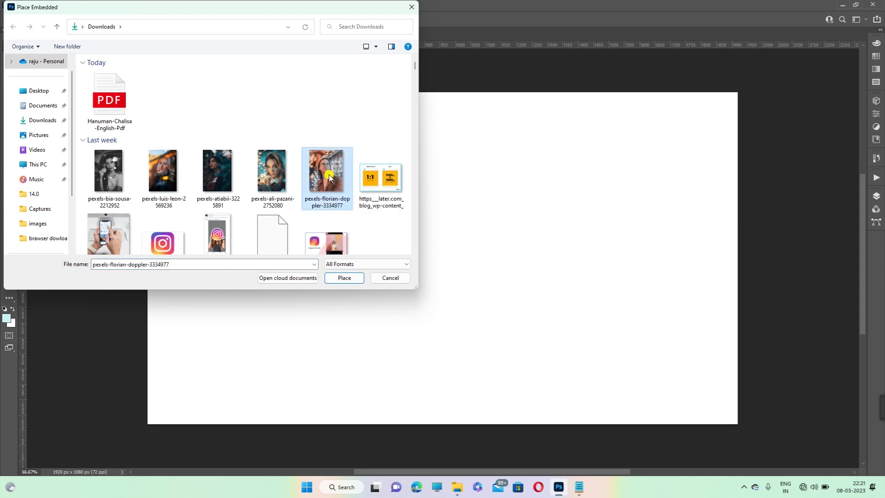
{"action": "left_click", "coordinate": [342, 282]}
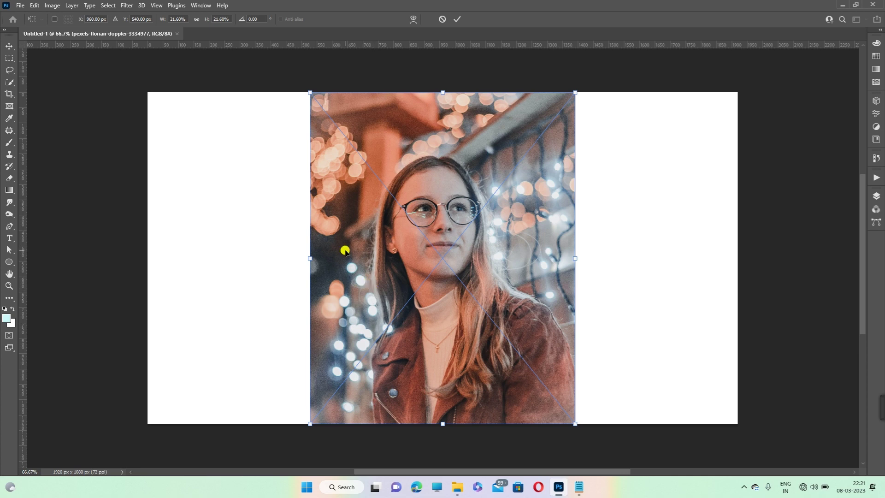
{"action": "mouse_move", "coordinate": [345, 252]}
{"action": "left_mouse_down"}
{"action": "mouse_move", "coordinate": [522, 249]}
{"action": "mouse_move", "coordinate": [507, 248]}
{"action": "left_mouse_up"}
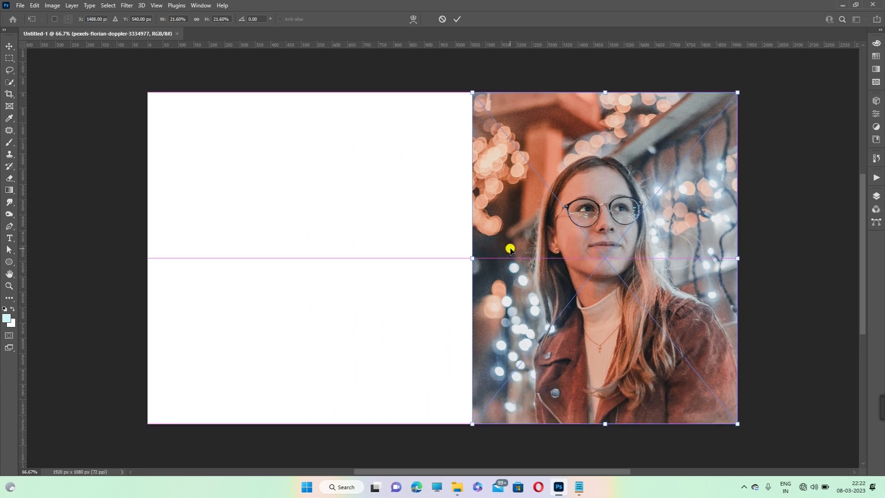
{"action": "left_click", "coordinate": [456, 19]}
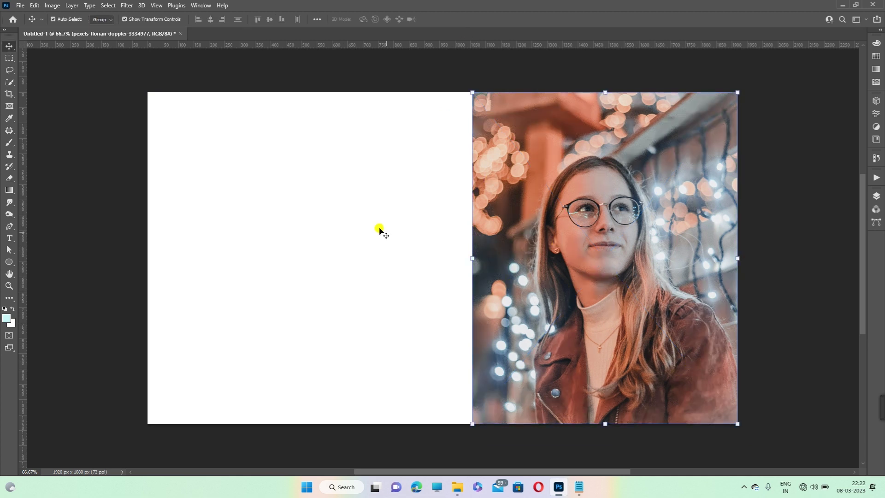
{"action": "left_click", "coordinate": [12, 239]}
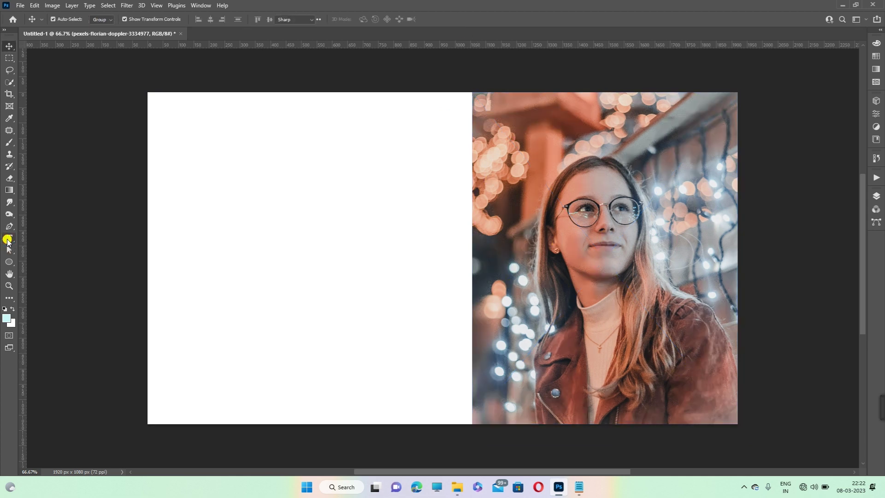
Step: Add a vertical placeholder text box on the left and enlarge it to span most of the canvas height
{"action": "right_click", "coordinate": [12, 239]}
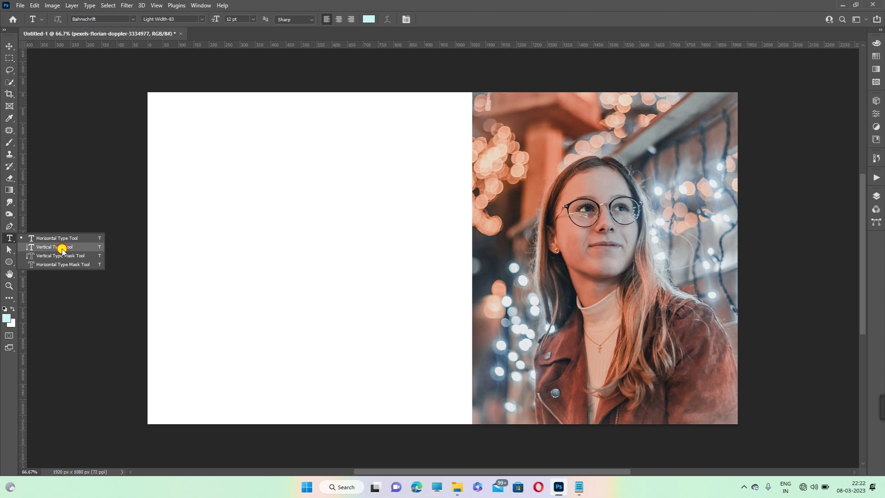
{"action": "left_click", "coordinate": [62, 250]}
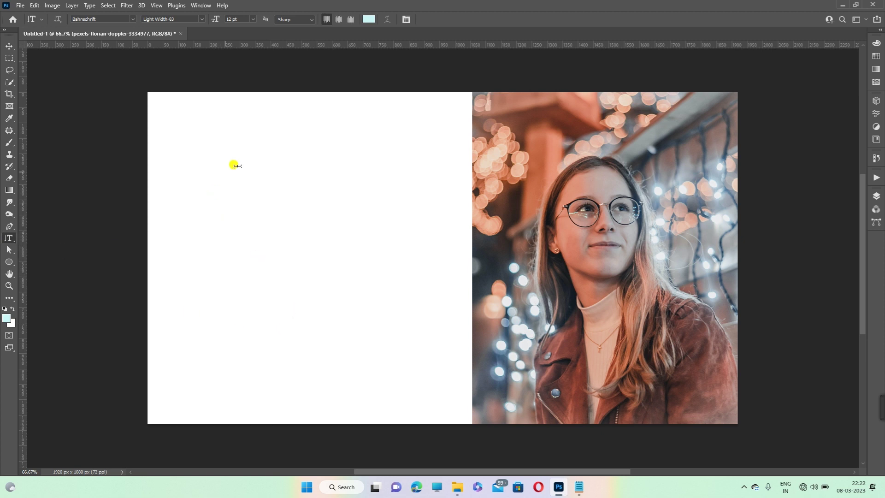
{"action": "left_click", "coordinate": [248, 154]}
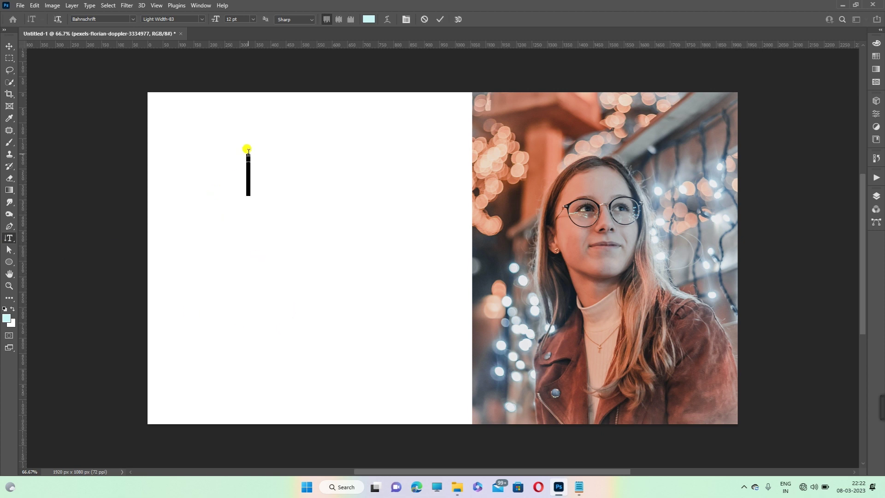
{"action": "left_click", "coordinate": [438, 20]}
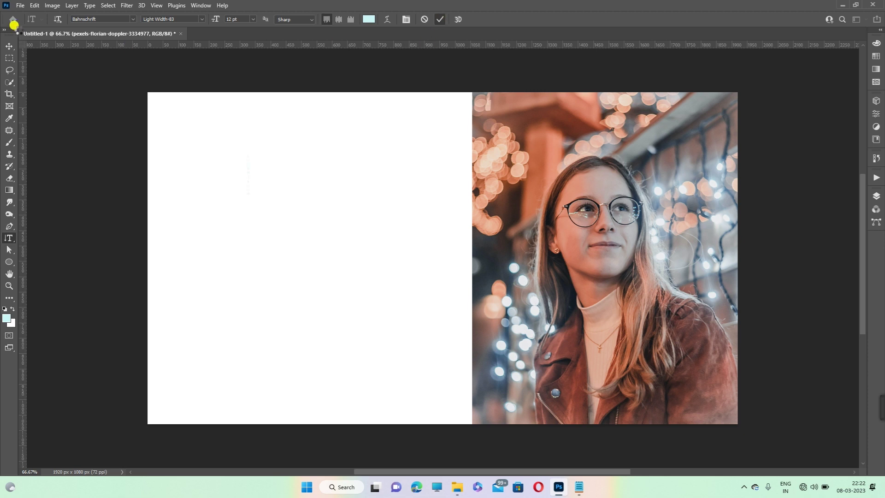
{"action": "left_click", "coordinate": [9, 53]}
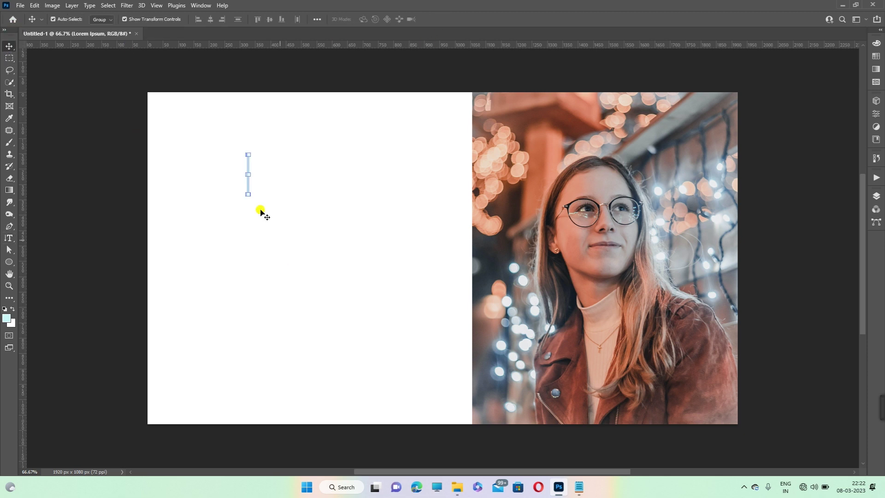
{"action": "left_click_drag", "start_coordinate": [249, 191], "coordinate": [437, 305]}
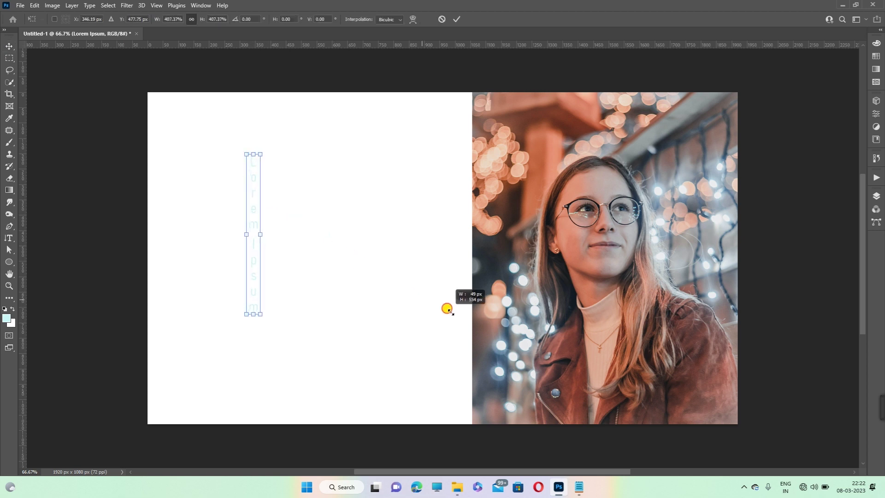
{"action": "left_click_drag", "start_coordinate": [437, 305], "coordinate": [495, 332]}
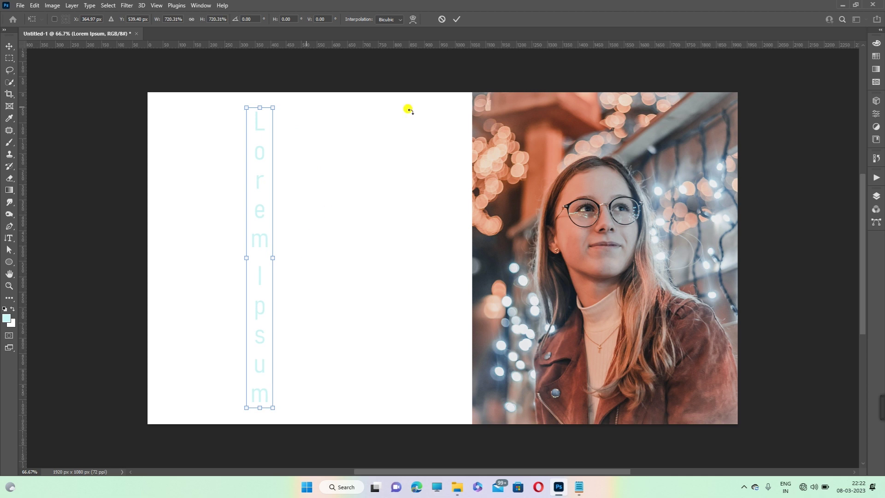
{"action": "left_click", "coordinate": [456, 19]}
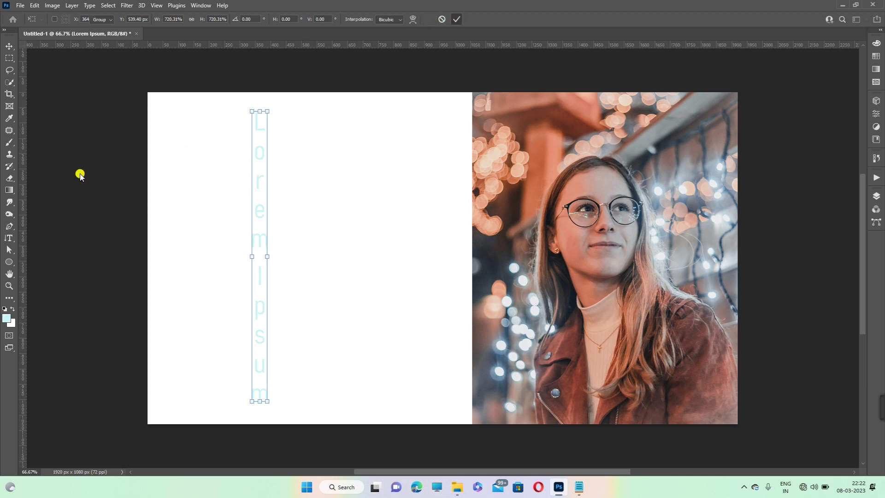
Step: Replace the placeholder with the word COOL and colour it dark teal #2c6261
{"action": "left_click", "coordinate": [8, 237]}
{"action": "left_click_drag", "start_coordinate": [260, 405], "coordinate": [258, 92]}
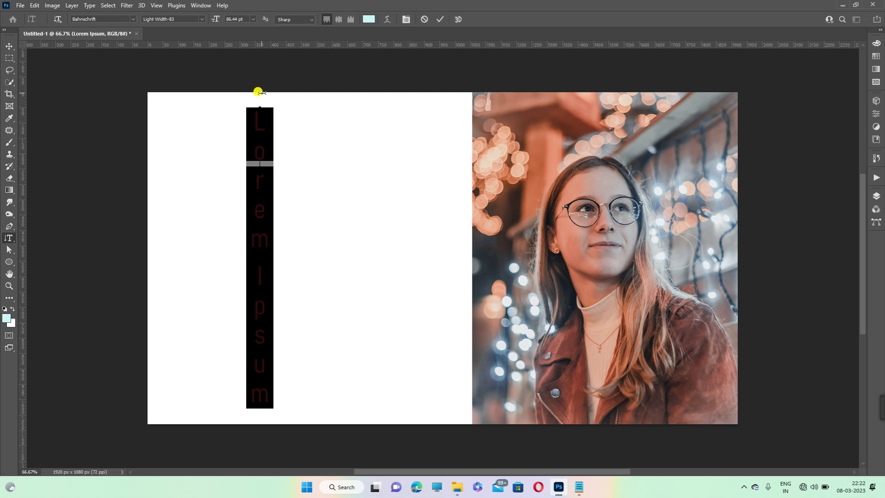
{"action": "key", "text": "BackSpace"}
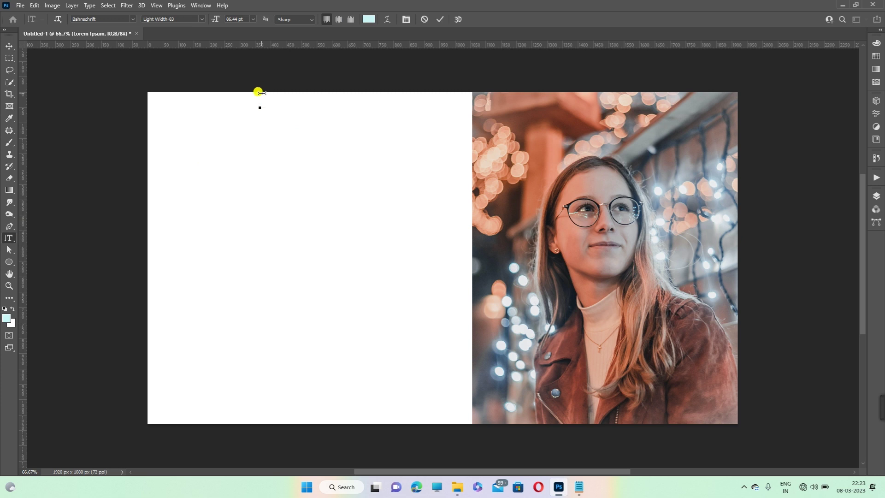
{"action": "key", "text": "Caps_Lock"}
{"action": "type", "text": "OOO"}
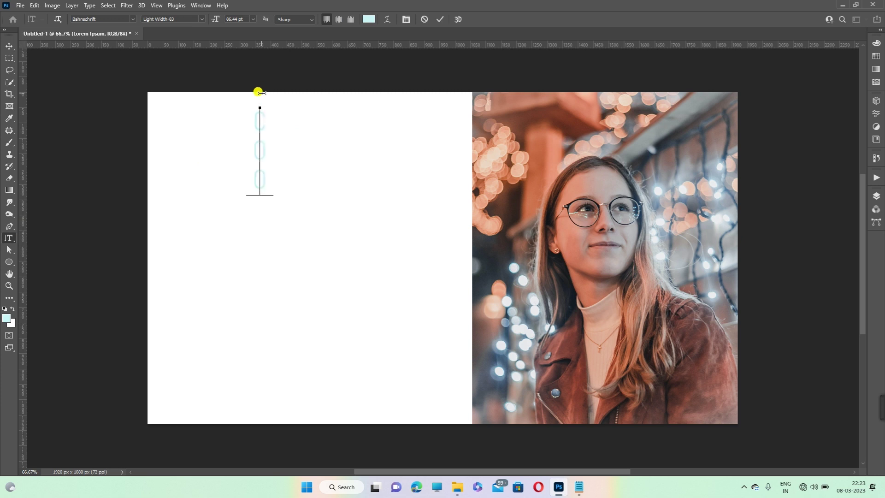
{"action": "left_click", "coordinate": [440, 18]}
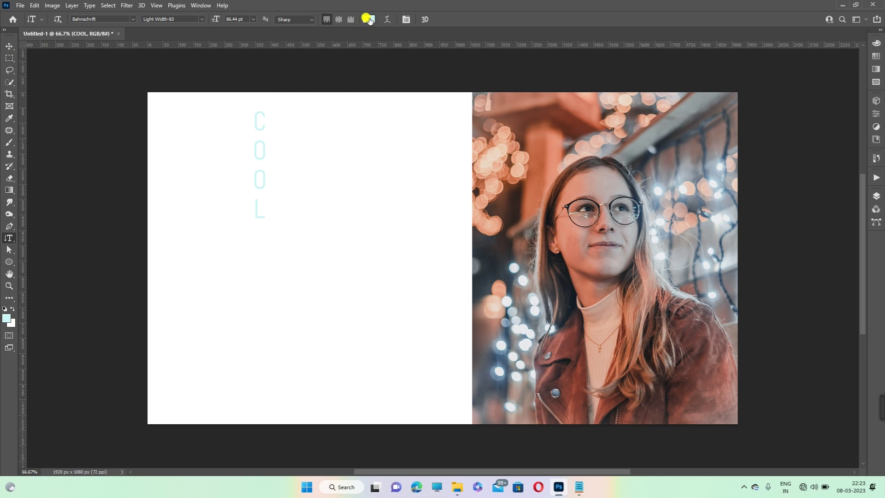
{"action": "left_click", "coordinate": [369, 20]}
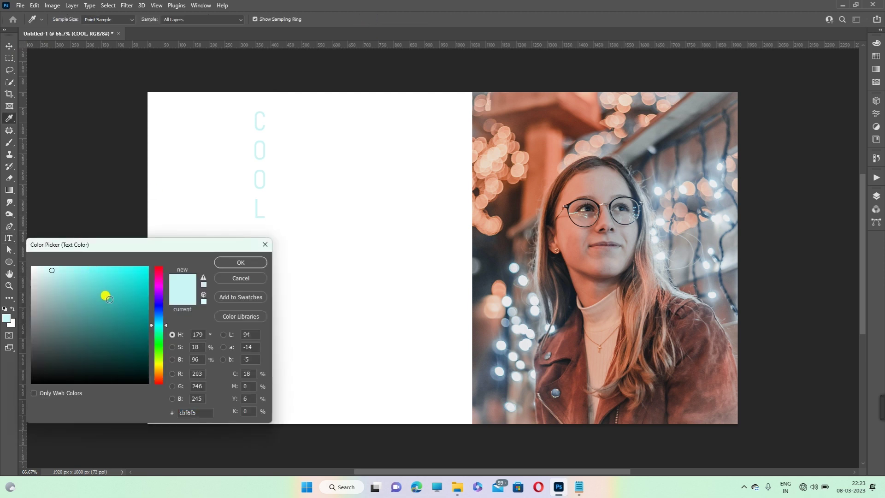
{"action": "left_click_drag", "start_coordinate": [90, 328], "coordinate": [96, 338]}
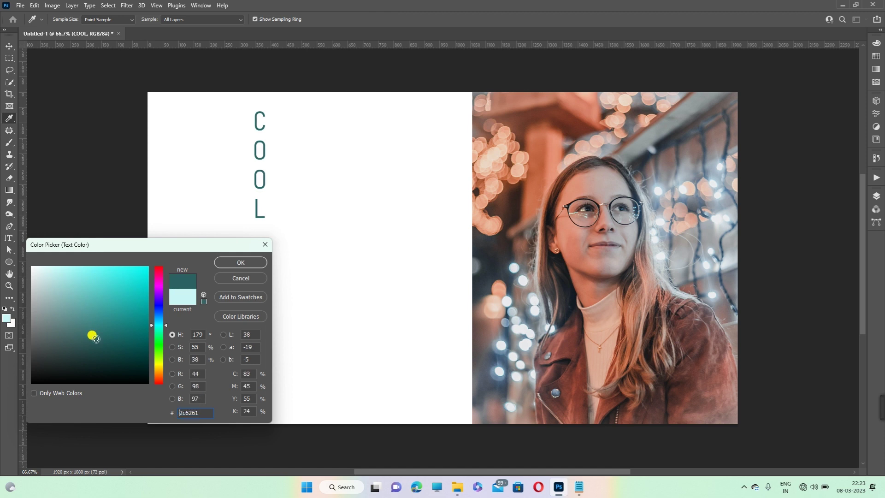
{"action": "left_click", "coordinate": [240, 262]}
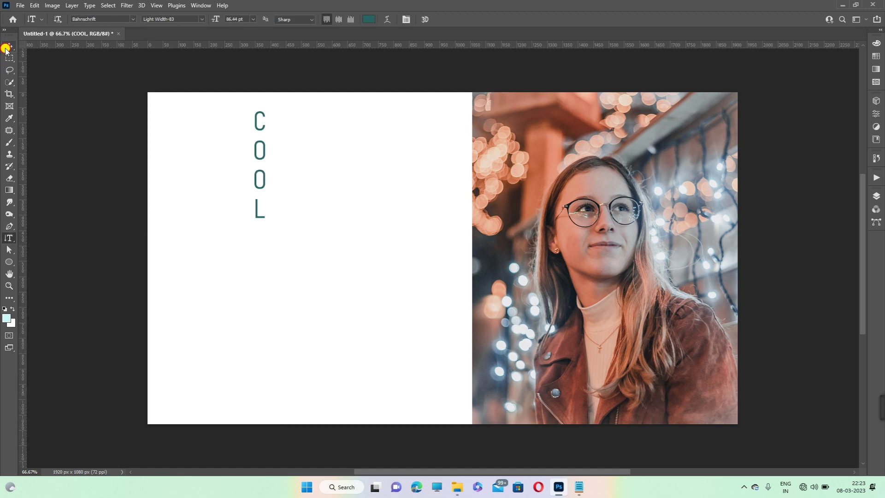
Step: Scale COOL up, centre it vertically, widen the letters, and slightly shorten its height
{"action": "left_click", "coordinate": [7, 47]}
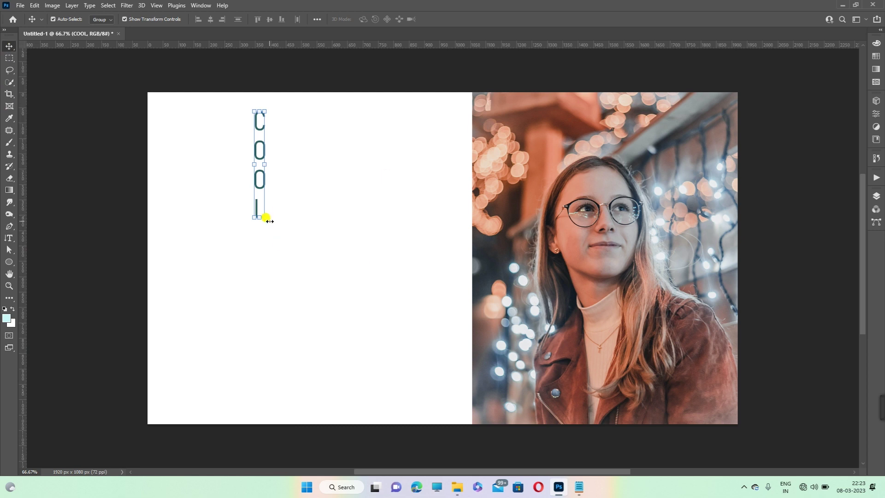
{"action": "left_click_drag", "start_coordinate": [258, 174], "coordinate": [352, 253]}
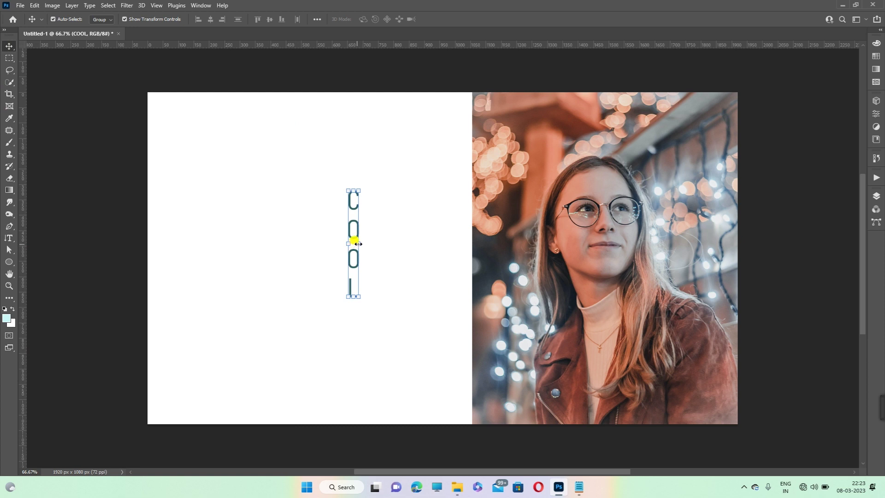
{"action": "mouse_move", "coordinate": [358, 243]}
{"action": "left_mouse_down"}
{"action": "mouse_move", "coordinate": [377, 244]}
{"action": "mouse_move", "coordinate": [304, 255]}
{"action": "left_mouse_up"}
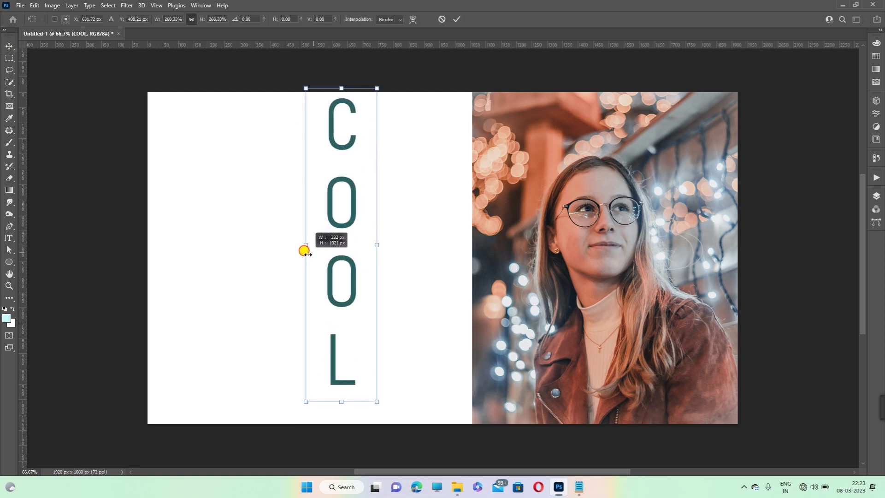
{"action": "left_click_drag", "start_coordinate": [304, 255], "coordinate": [336, 85]}
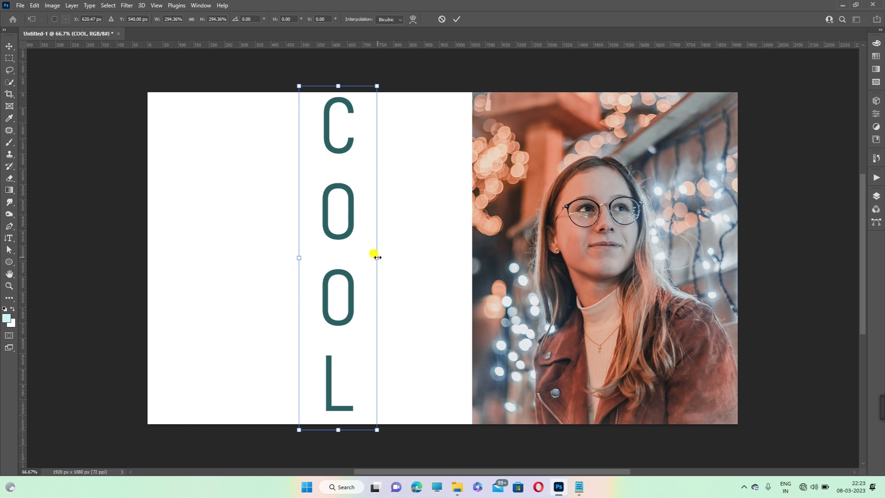
{"action": "left_click_drag", "start_coordinate": [377, 257], "coordinate": [400, 259]}
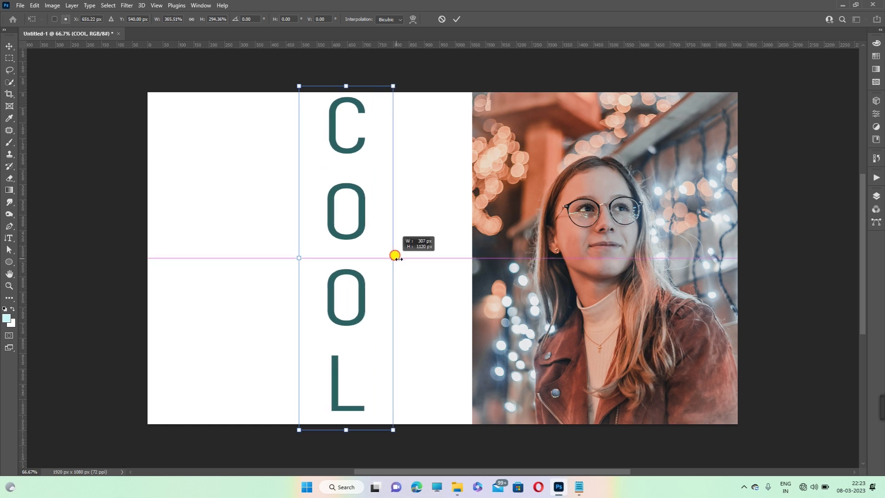
{"action": "left_click_drag", "start_coordinate": [400, 259], "coordinate": [409, 257]}
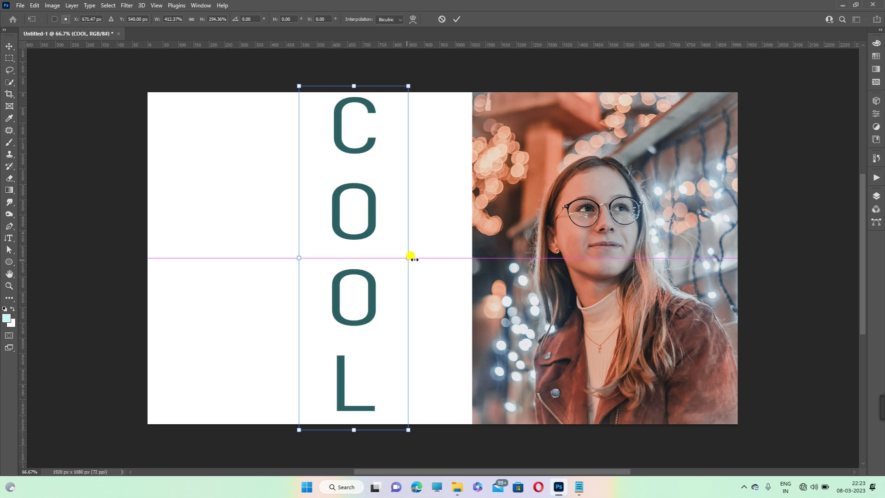
{"action": "left_click_drag", "start_coordinate": [354, 430], "coordinate": [358, 418]}
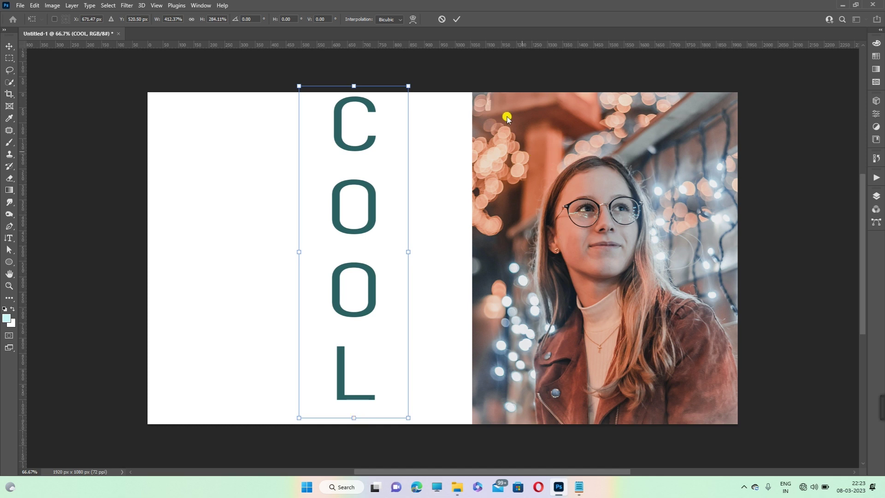
{"action": "left_click", "coordinate": [458, 19]}
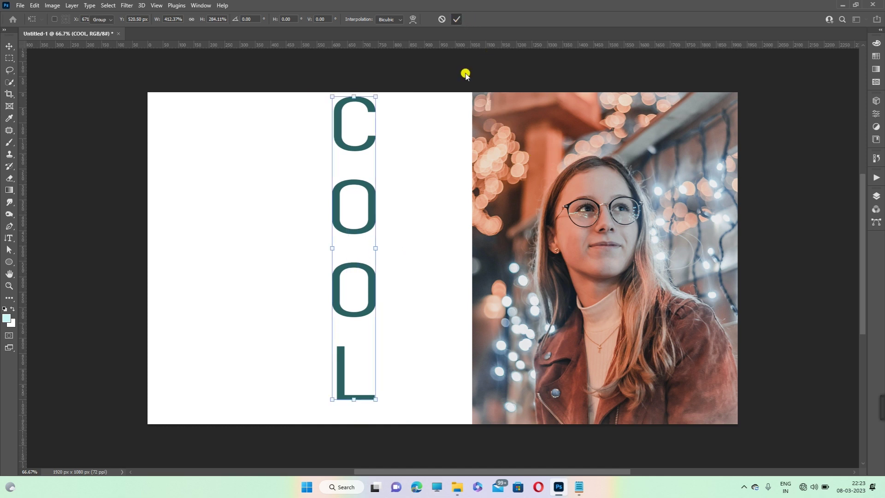
Step: In Properties, set COOL's tracking to -100, weight to +700 and width to +86
{"action": "left_click", "coordinate": [875, 113]}
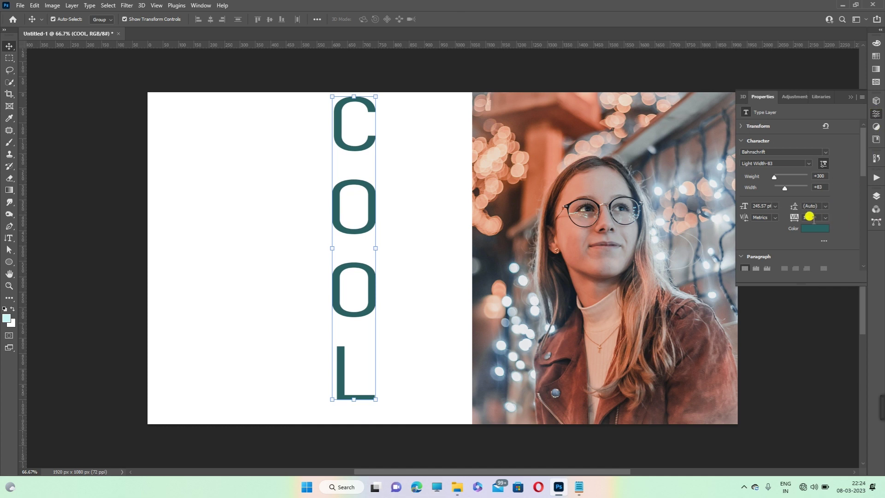
{"action": "left_click", "coordinate": [824, 217]}
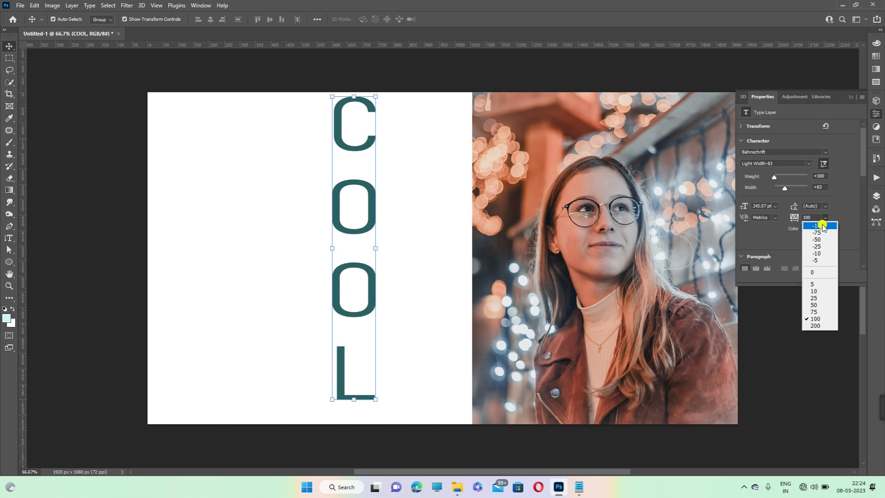
{"action": "left_click", "coordinate": [822, 226]}
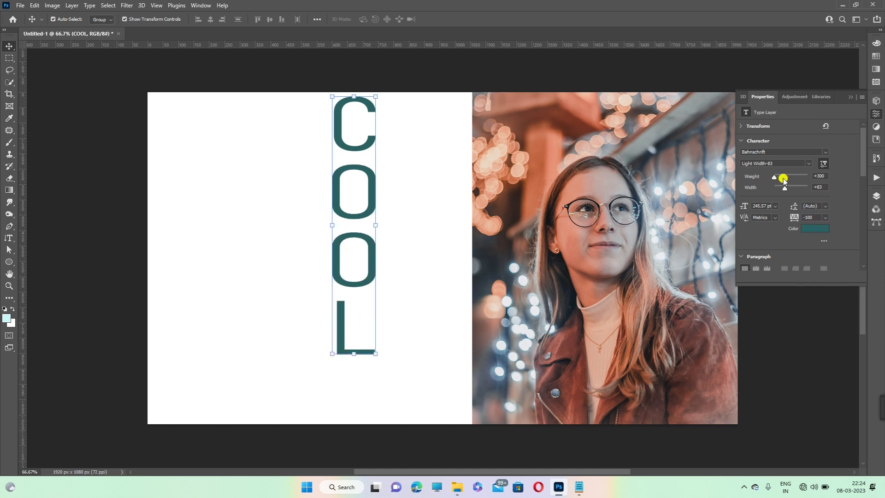
{"action": "left_click_drag", "start_coordinate": [782, 176], "coordinate": [797, 179]}
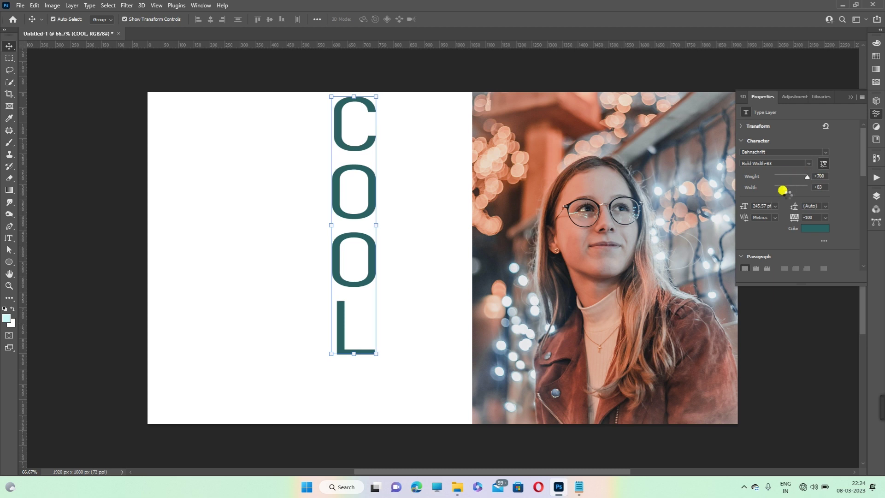
{"action": "left_click_drag", "start_coordinate": [789, 191], "coordinate": [789, 192]}
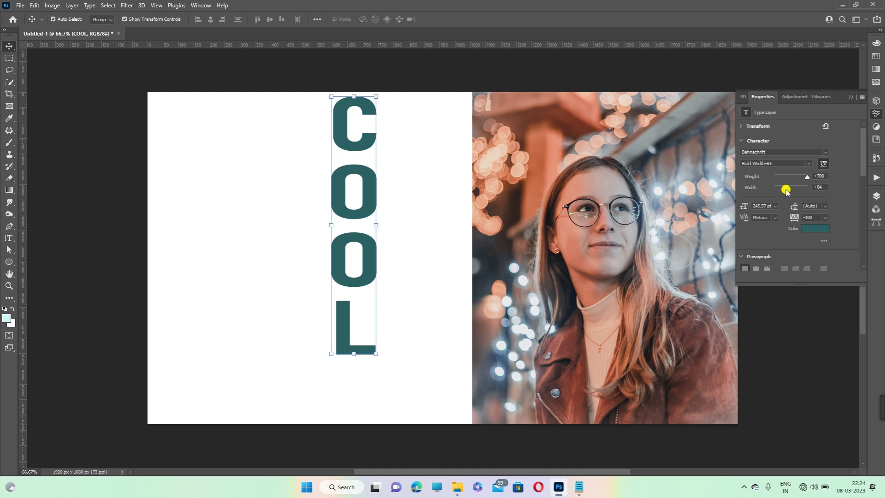
{"action": "left_click", "coordinate": [599, 202]}
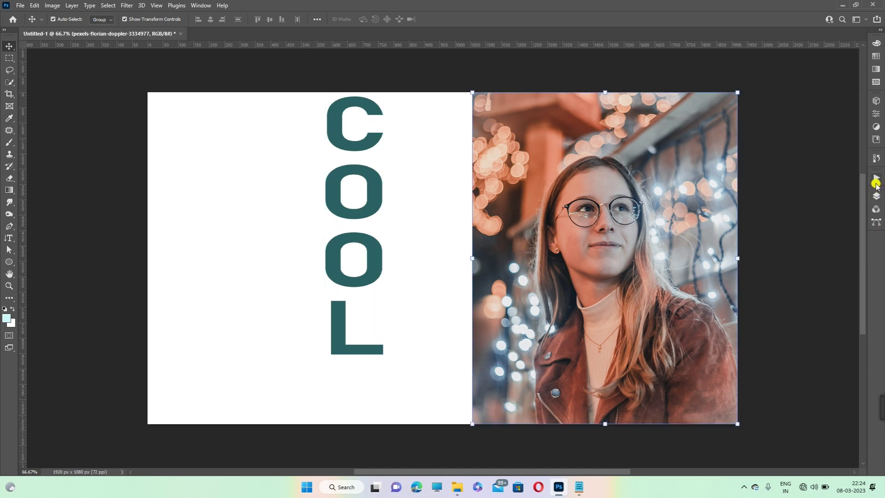
Step: Show the Layers panel and duplicate the pexels photo layer with Ctrl+J
{"action": "left_click", "coordinate": [875, 196]}
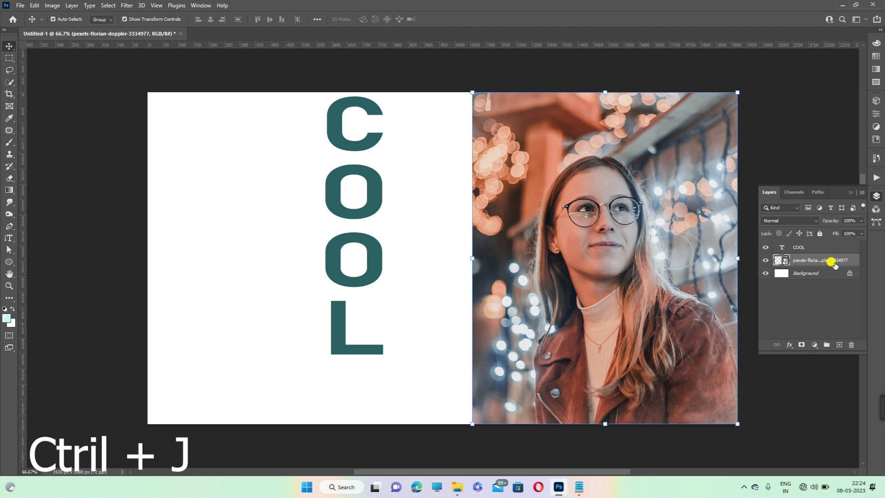
{"action": "key", "text": "ctrl+j"}
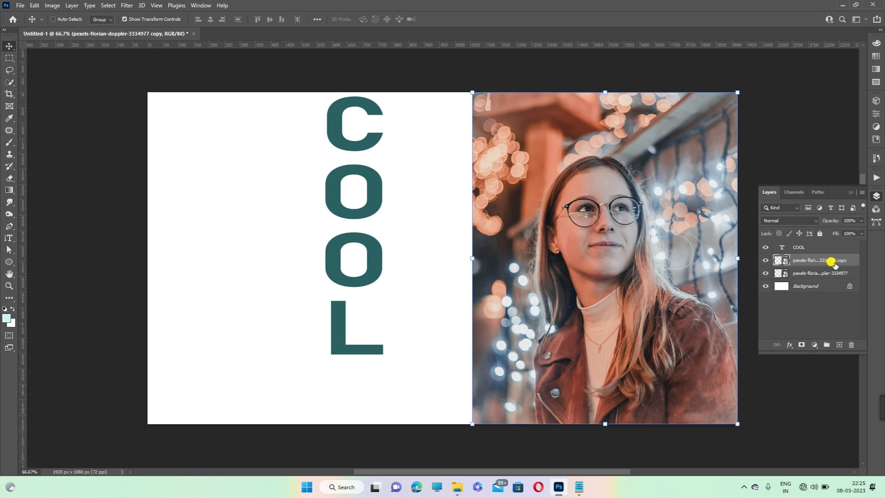
{"action": "key", "text": "ctrl+z"}
{"action": "left_click_drag", "start_coordinate": [833, 261], "coordinate": [837, 344]}
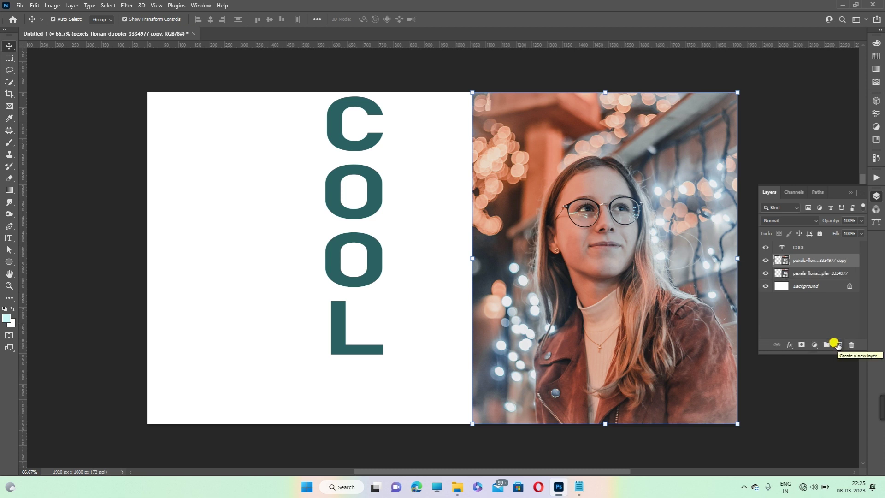
Step: Drop COOL below the photo copy, nudge it right against the photo, and hide the copy layer
{"action": "left_click", "coordinate": [804, 247]}
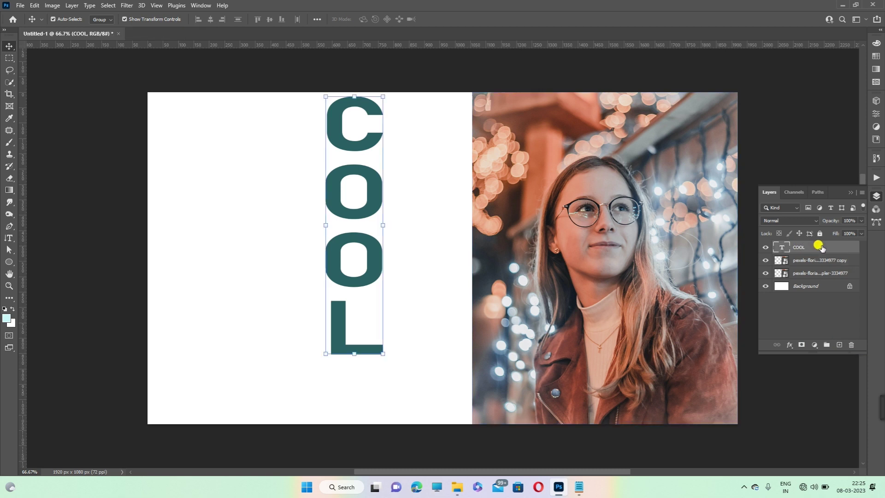
{"action": "left_click_drag", "start_coordinate": [822, 248], "coordinate": [823, 261]}
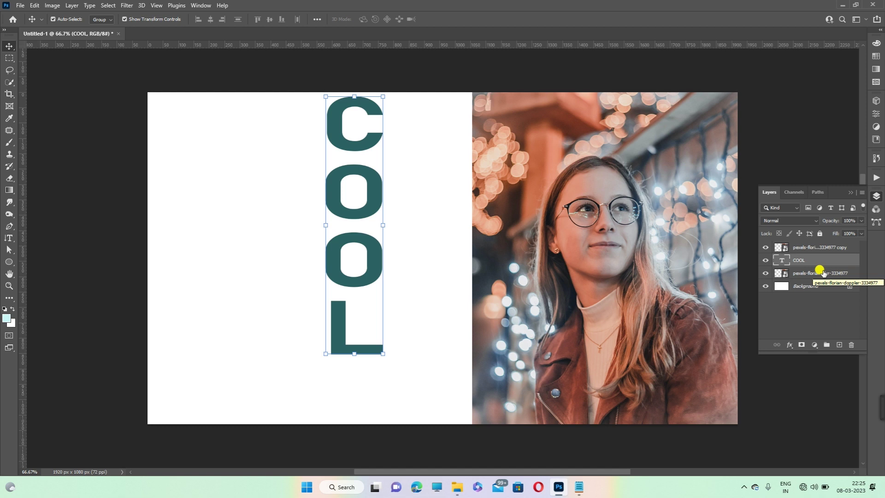
{"action": "left_click_drag", "start_coordinate": [339, 210], "coordinate": [387, 227]}
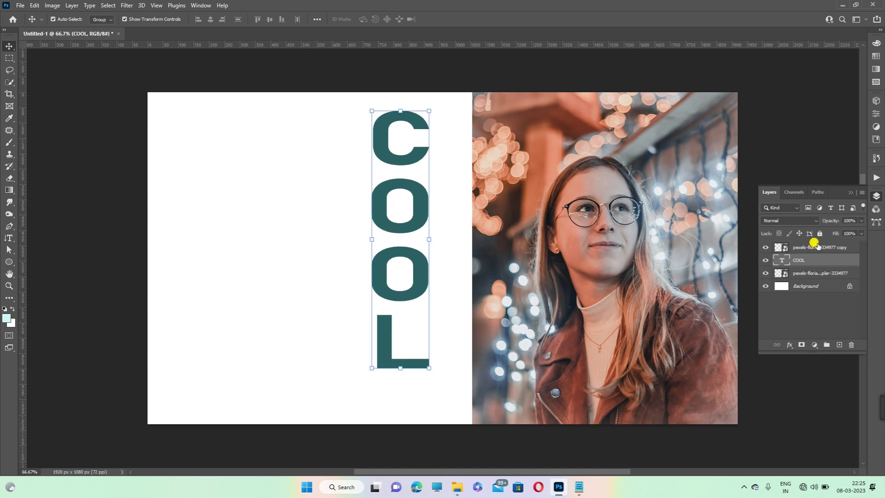
{"action": "left_click", "coordinate": [811, 247]}
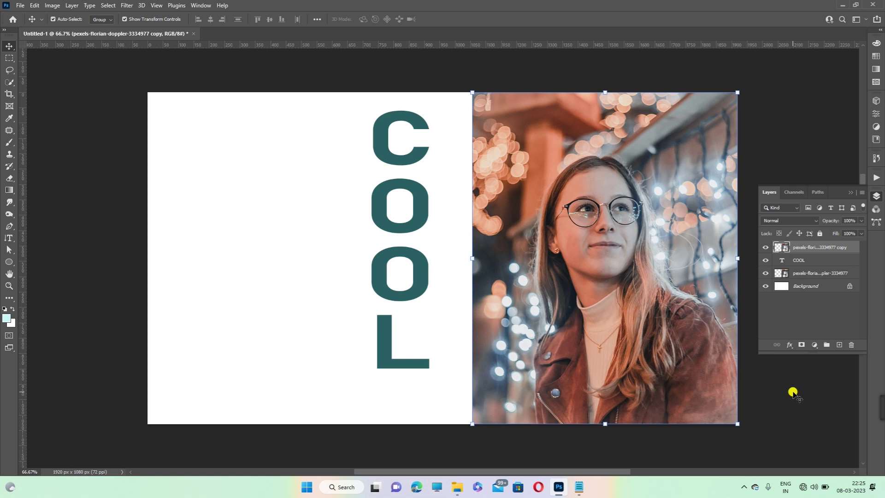
{"action": "left_click", "coordinate": [823, 272]}
{"action": "left_click", "coordinate": [765, 247]}
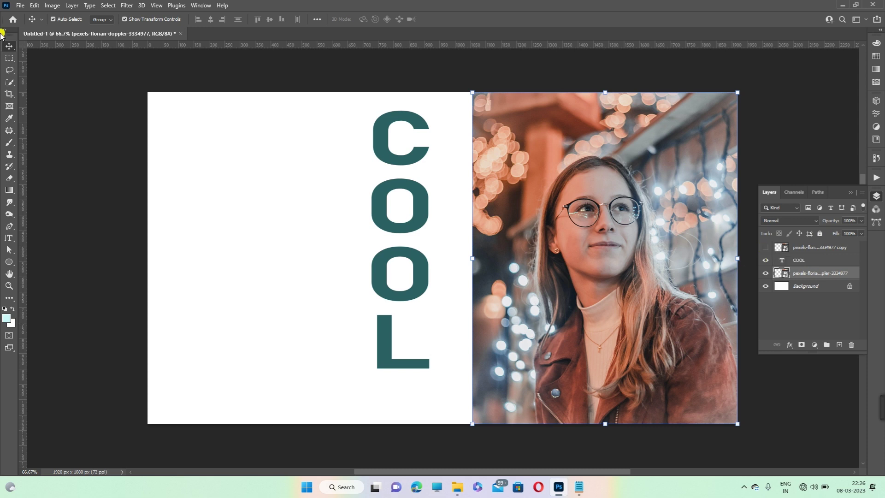
{"action": "left_click", "coordinate": [108, 6]}
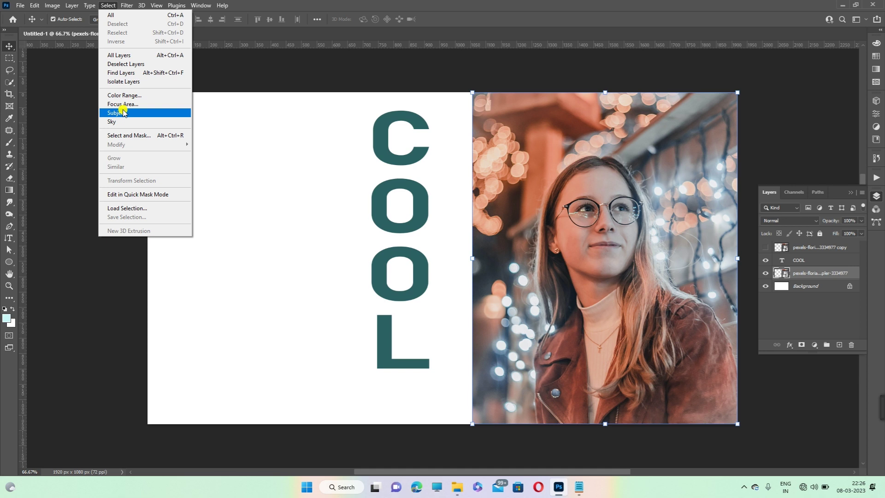
Step: Run Select Subject on the original photo and zoom in to check the selection around the woman
{"action": "left_click", "coordinate": [108, 6]}
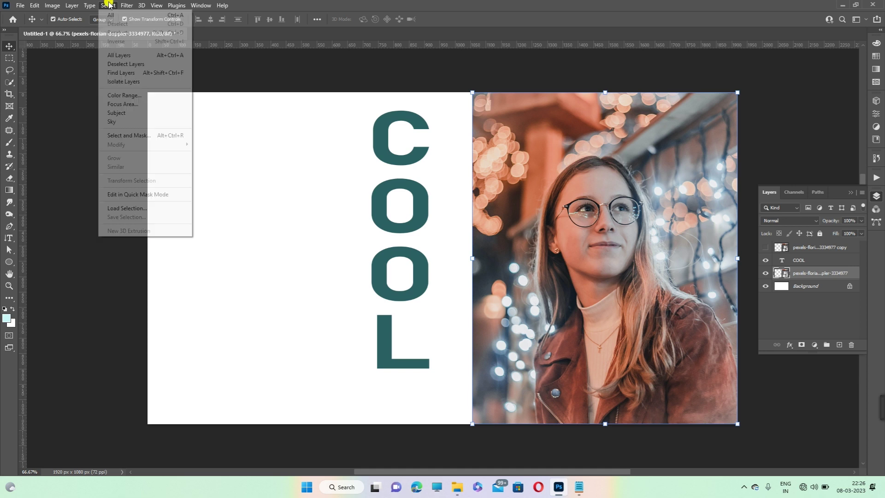
{"action": "left_click", "coordinate": [108, 5]}
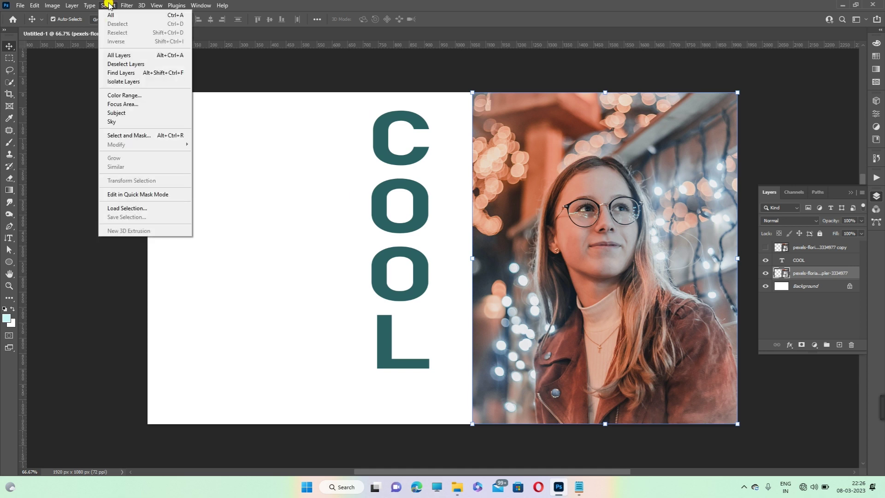
{"action": "left_click", "coordinate": [127, 115]}
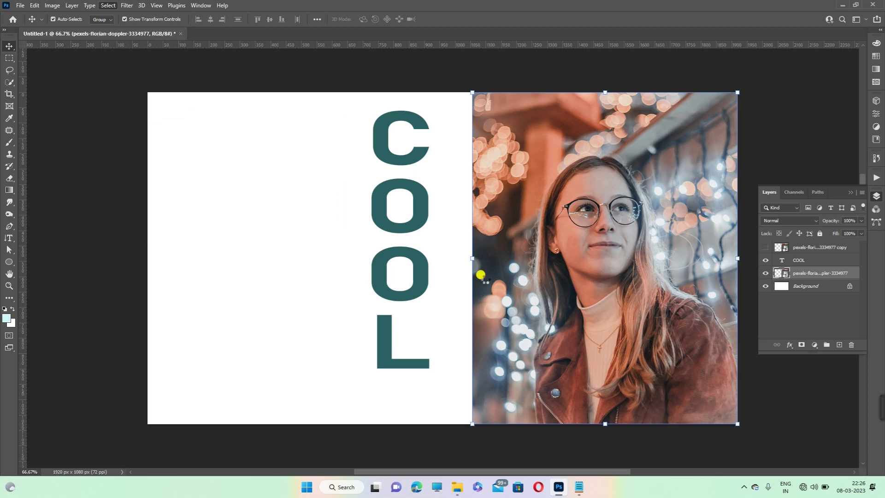
{"action": "scroll", "coordinate": [537, 272], "scroll_direction": "up", "scroll_amount": 2}
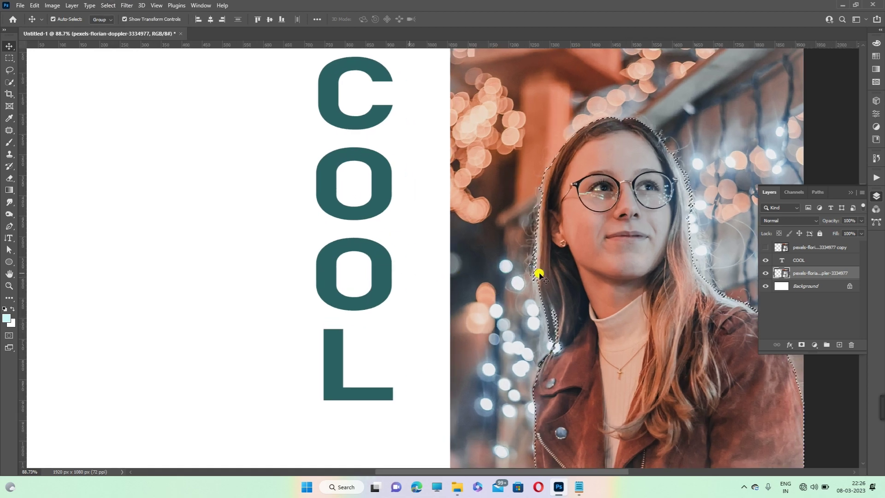
{"action": "scroll", "coordinate": [573, 260], "scroll_direction": "up", "scroll_amount": 2}
{"action": "scroll", "coordinate": [587, 262], "scroll_direction": "up", "scroll_amount": 1}
{"action": "scroll", "coordinate": [588, 261], "scroll_direction": "up", "scroll_amount": 1}
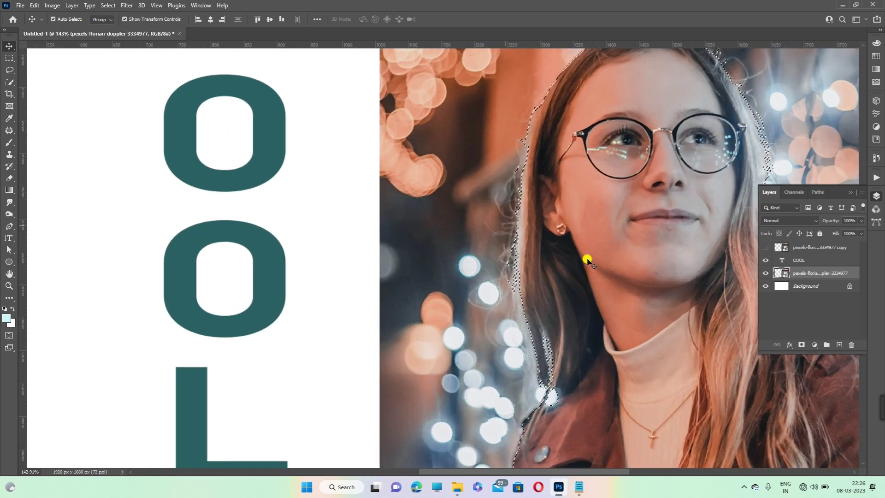
{"action": "scroll", "coordinate": [502, 203], "scroll_direction": "up", "scroll_amount": 3}
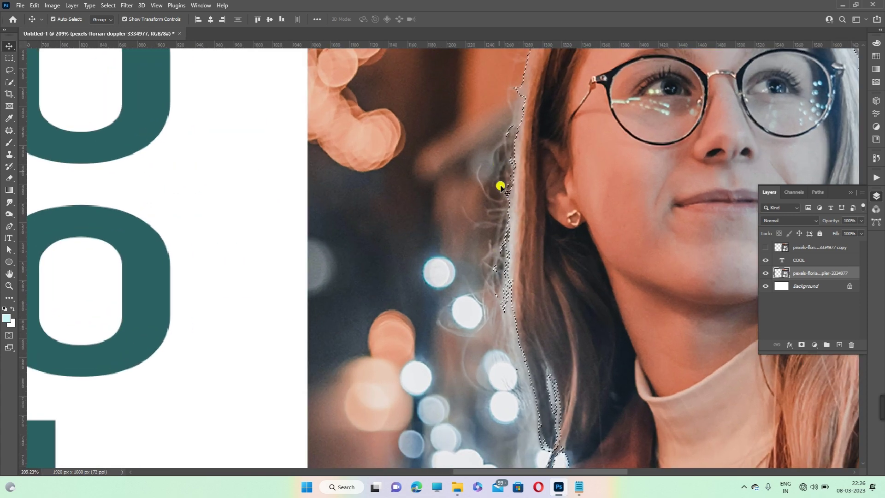
{"action": "scroll", "coordinate": [500, 184], "scroll_direction": "up", "scroll_amount": 3}
{"action": "scroll", "coordinate": [510, 276], "scroll_direction": "down", "scroll_amount": 2}
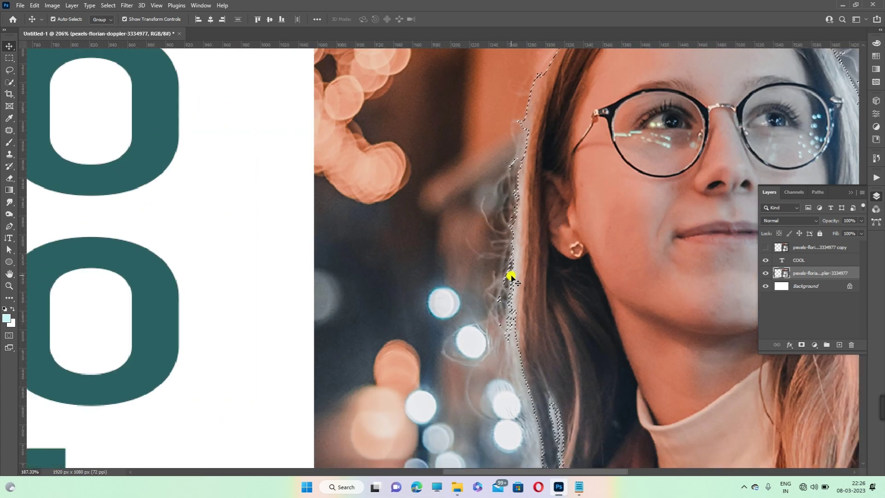
{"action": "scroll", "coordinate": [511, 276], "scroll_direction": "down", "scroll_amount": 2}
{"action": "scroll", "coordinate": [511, 276], "scroll_direction": "down", "scroll_amount": 1}
{"action": "scroll", "coordinate": [640, 288], "scroll_direction": "up", "scroll_amount": 2}
{"action": "scroll", "coordinate": [640, 288], "scroll_direction": "up", "scroll_amount": 2}
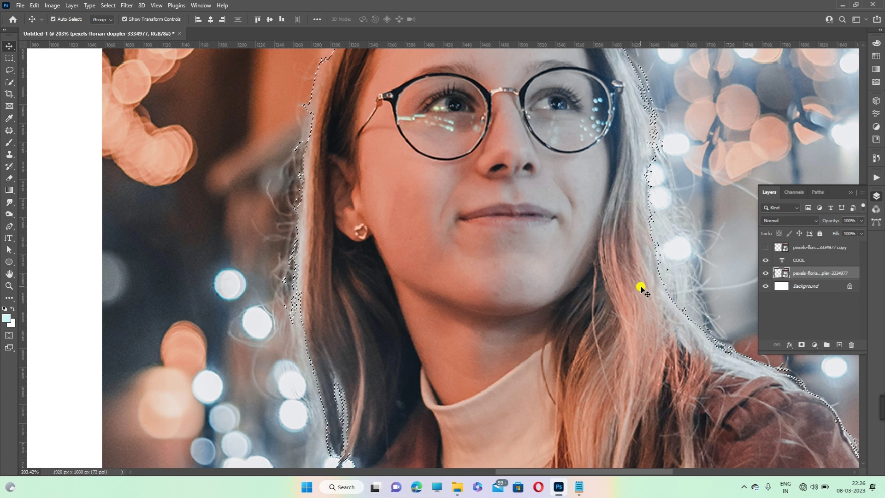
{"action": "scroll", "coordinate": [568, 254], "scroll_direction": "down", "scroll_amount": 3}
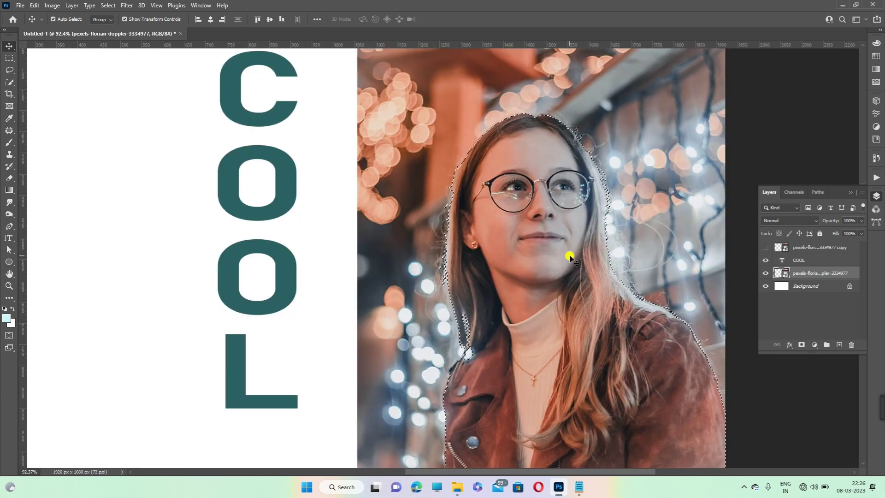
{"action": "scroll", "coordinate": [569, 255], "scroll_direction": "down", "scroll_amount": 1}
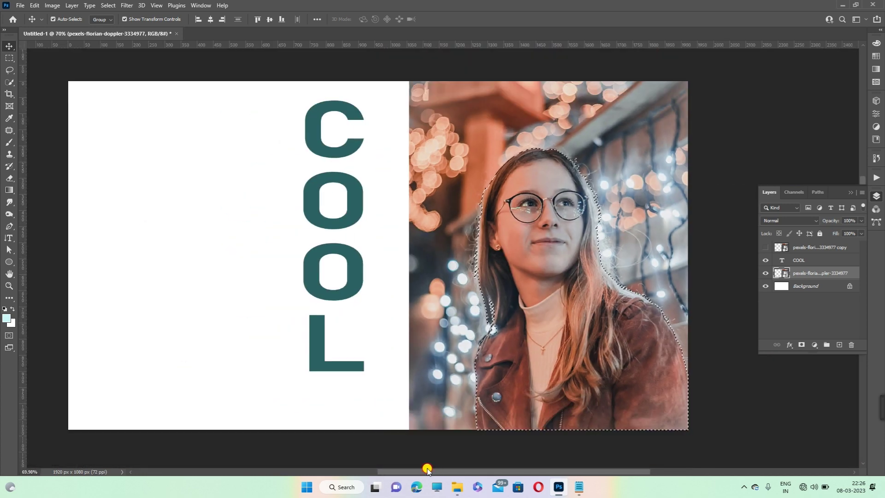
{"action": "left_click_drag", "start_coordinate": [427, 470], "coordinate": [421, 470]}
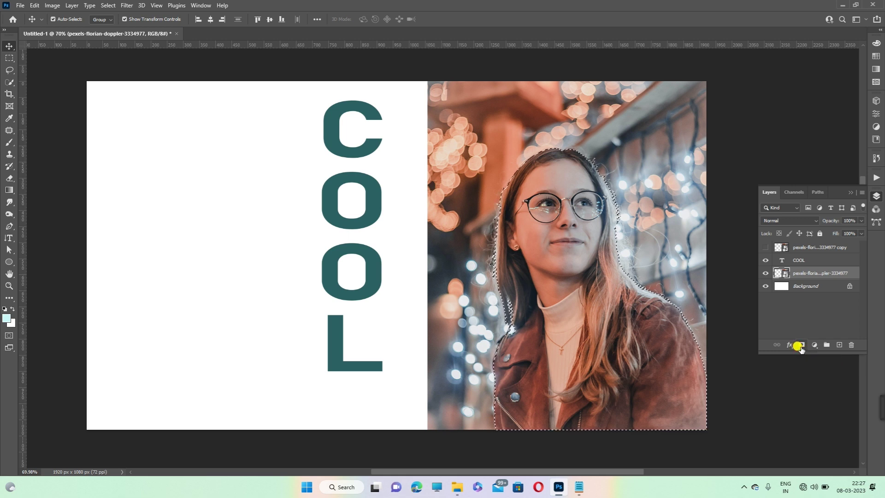
Step: Mask the original photo layer to the selected woman and convert it to a smart object
{"action": "left_click", "coordinate": [800, 347]}
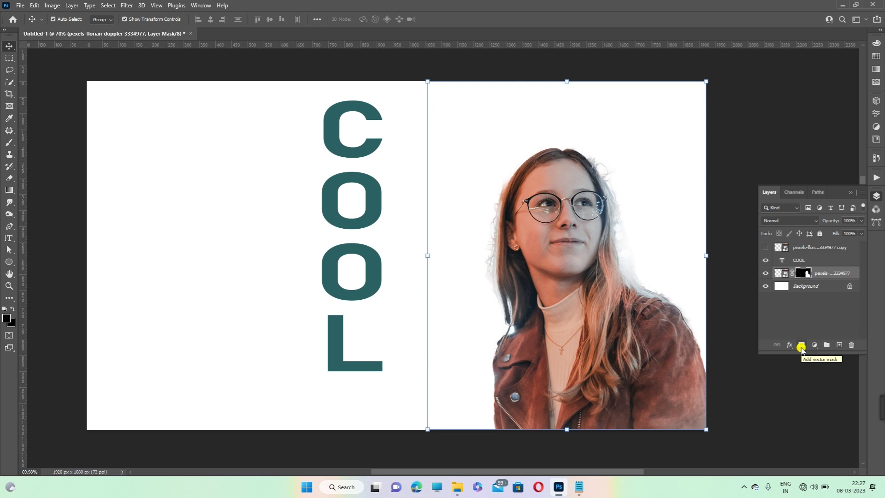
{"action": "right_click", "coordinate": [829, 276]}
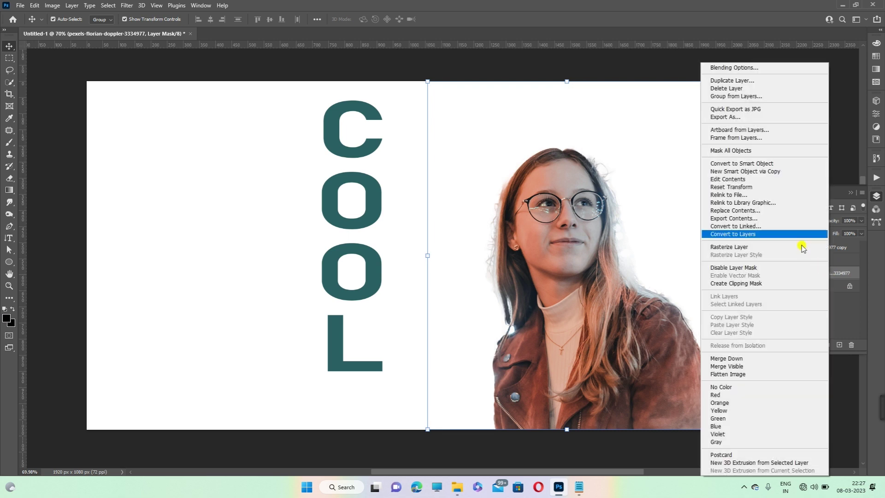
{"action": "left_click", "coordinate": [747, 164]}
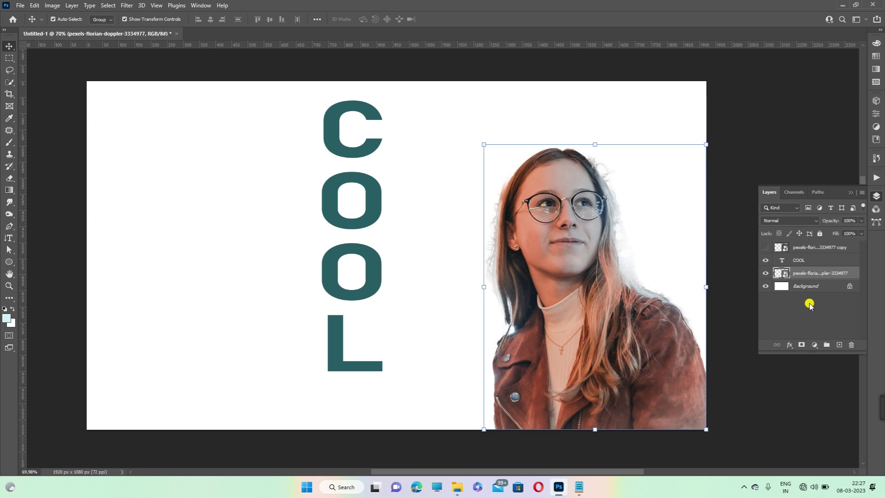
Step: Make the full-photo copy visible again and select both photo layers together
{"action": "left_click", "coordinate": [765, 247]}
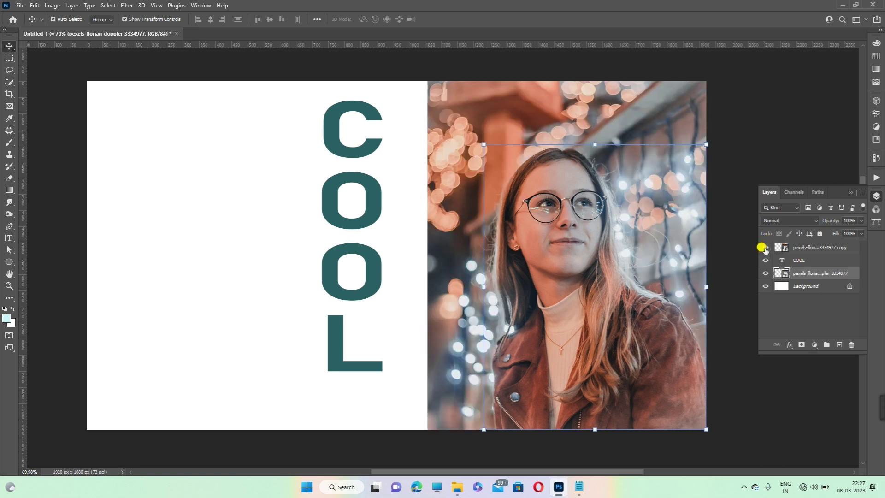
{"action": "left_click", "coordinate": [766, 249]}
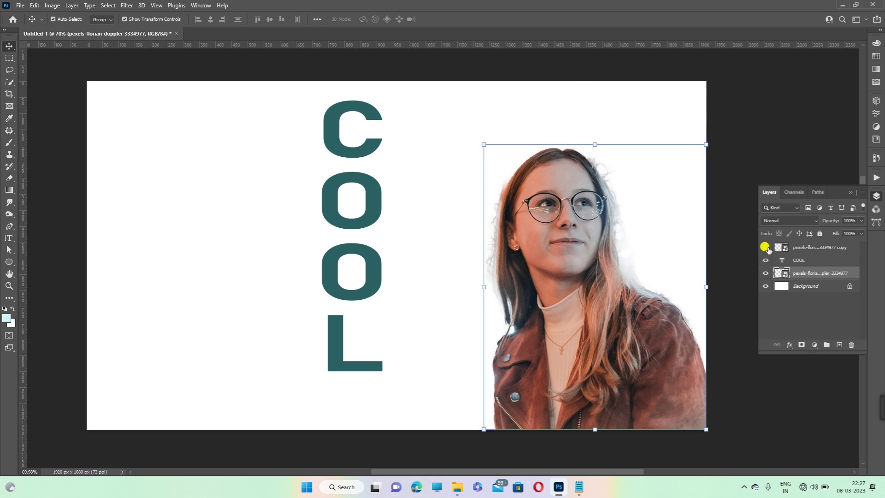
{"action": "left_click", "coordinate": [766, 247]}
{"action": "left_click", "coordinate": [807, 248], "text": "ctrl"}
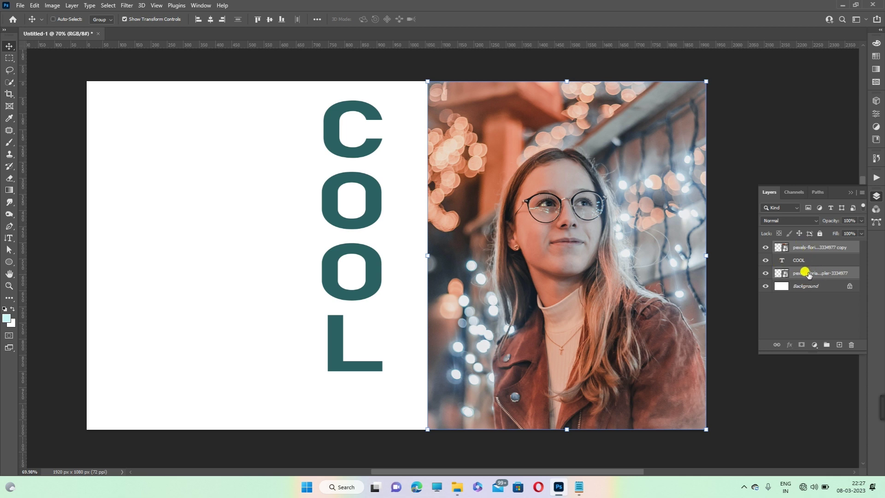
{"action": "key", "text": "ctrl"}
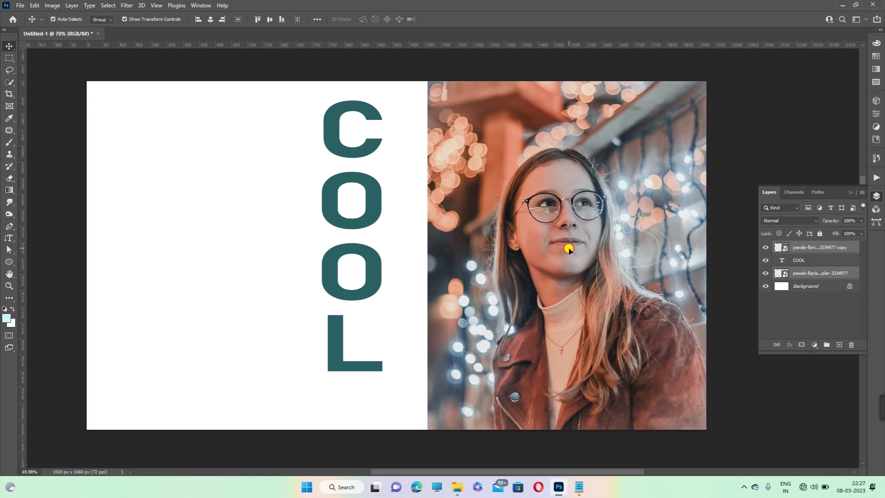
Step: Move both photo layers further right, scale them slightly, and hide the full-photo copy again
{"action": "left_click_drag", "start_coordinate": [570, 250], "coordinate": [625, 253]}
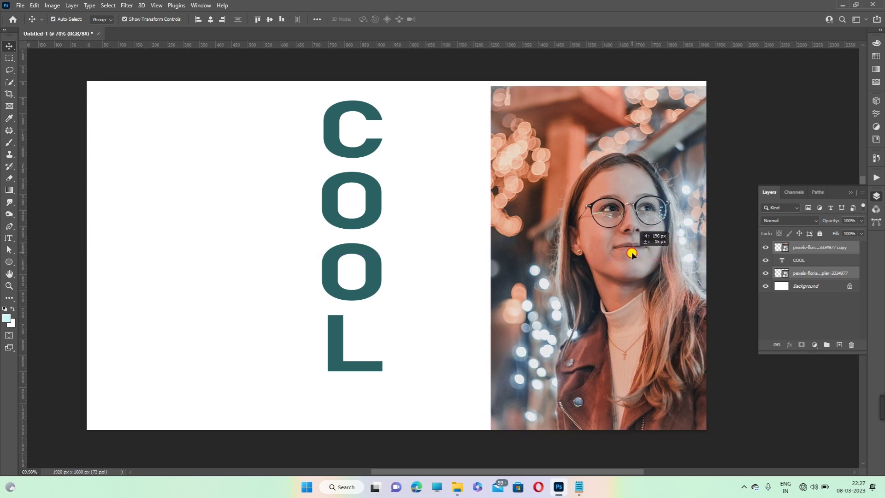
{"action": "left_click_drag", "start_coordinate": [625, 252], "coordinate": [577, 257]}
{"action": "key", "text": "ctrl+t"}
{"action": "left_click", "coordinate": [455, 19]}
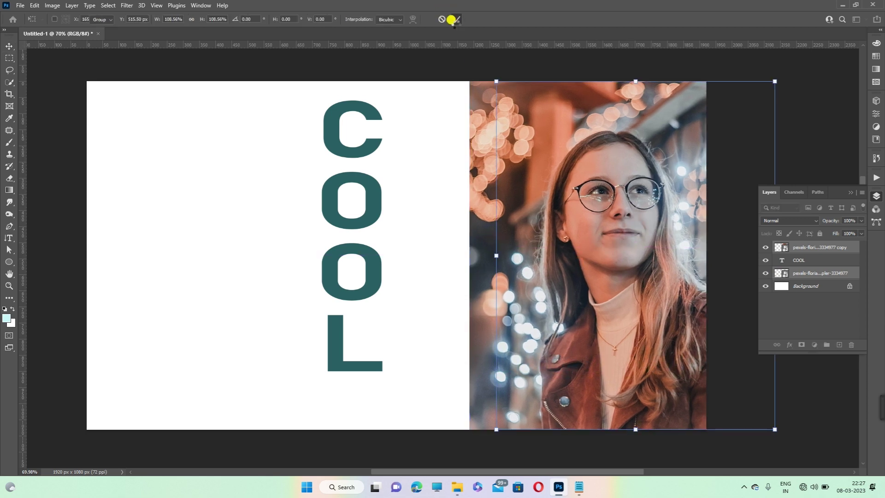
{"action": "left_click", "coordinate": [460, 98]}
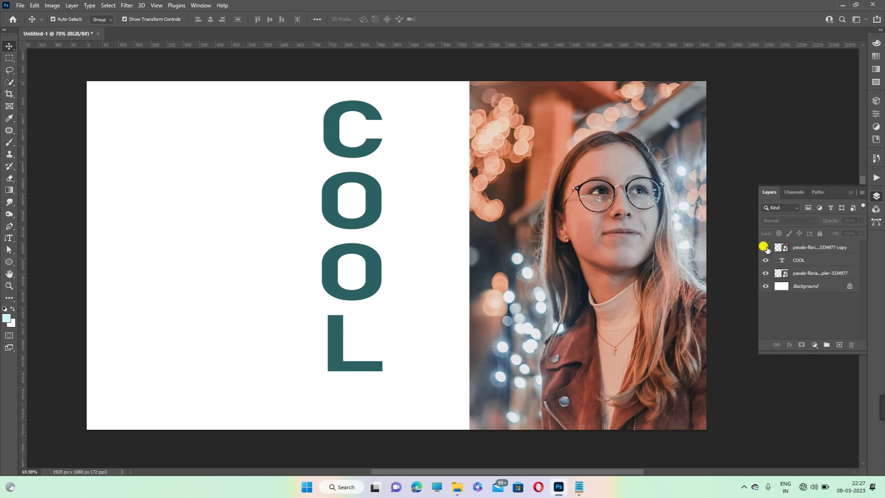
{"action": "left_click", "coordinate": [765, 247]}
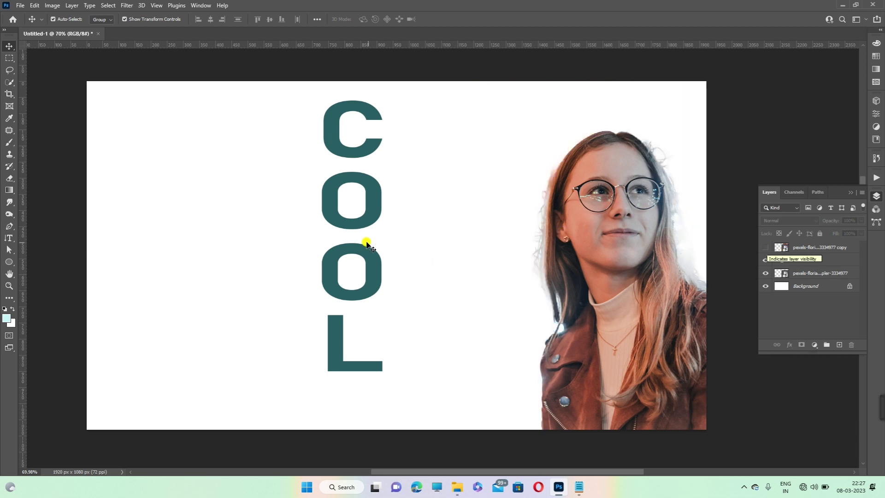
{"action": "left_click", "coordinate": [346, 225]}
Step: Move COOL beside the girl, stretch it wider and down to the canvas bottom, then select Background
{"action": "left_click_drag", "start_coordinate": [345, 224], "coordinate": [539, 240]}
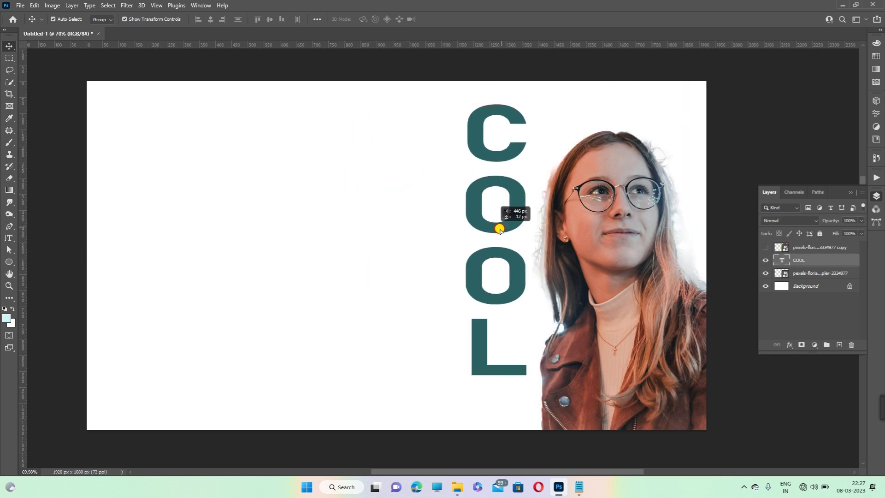
{"action": "key", "text": "ctrl+t"}
{"action": "left_click_drag", "start_coordinate": [489, 251], "coordinate": [450, 250]}
{"action": "left_click_drag", "start_coordinate": [527, 394], "coordinate": [526, 429]}
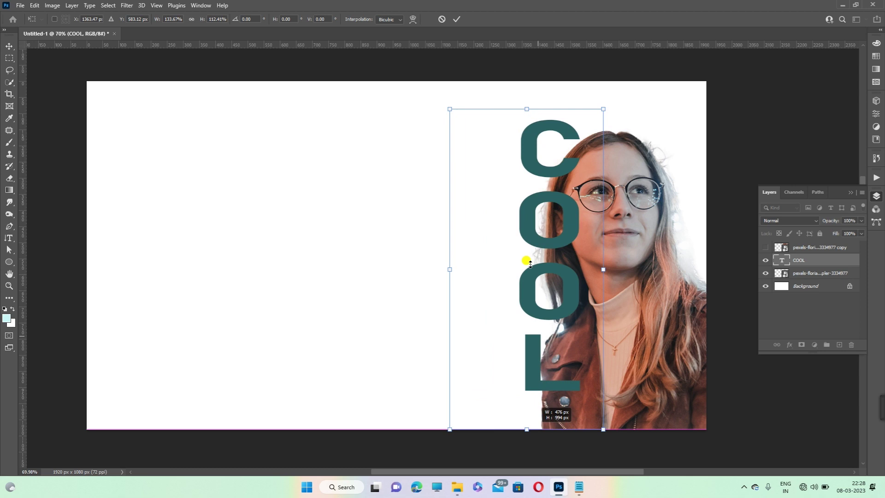
{"action": "mouse_move", "coordinate": [549, 239]}
{"action": "left_mouse_down"}
{"action": "mouse_move", "coordinate": [559, 233]}
{"action": "mouse_move", "coordinate": [509, 236]}
{"action": "left_mouse_up"}
{"action": "left_click", "coordinate": [454, 18]}
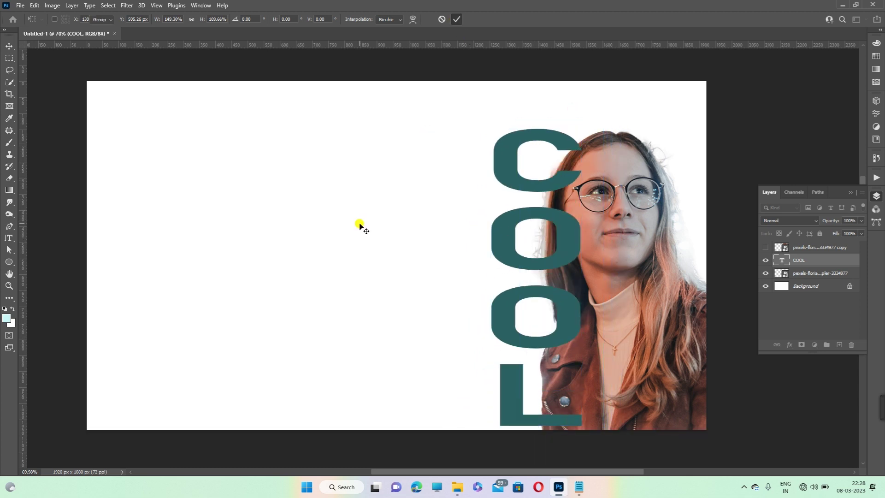
{"action": "left_click", "coordinate": [361, 226]}
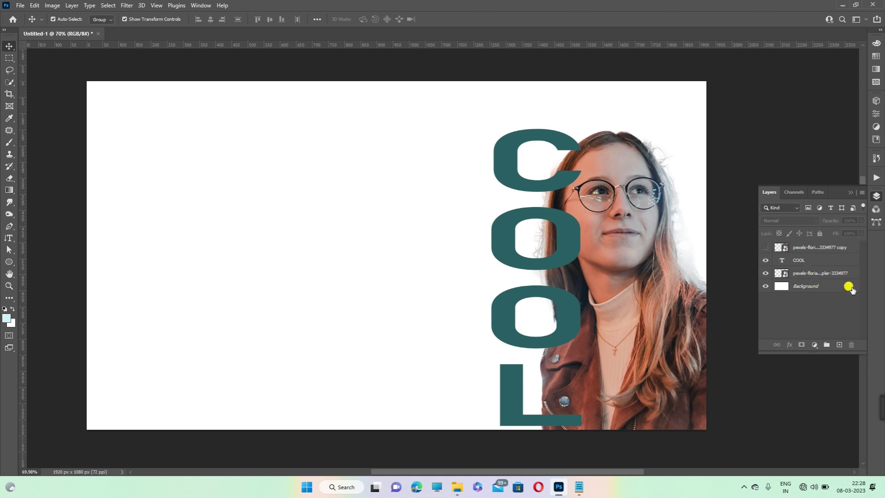
{"action": "left_click", "coordinate": [820, 286]}
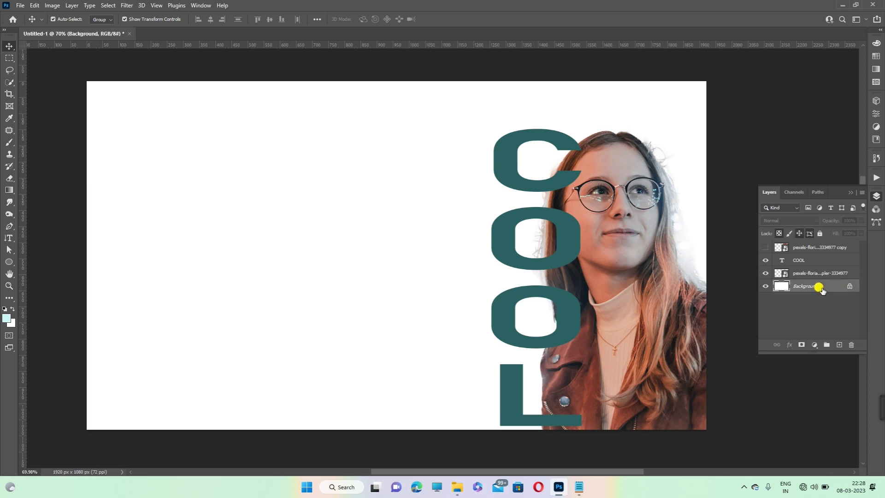
Step: Unlock the Background into Layer 0 and give it a pink-to-white Gradient Overlay
{"action": "left_click", "coordinate": [850, 286]}
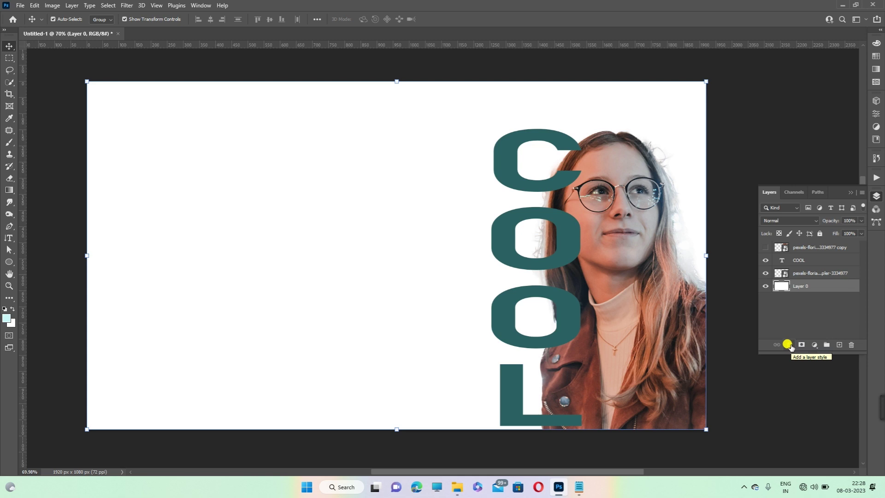
{"action": "left_click", "coordinate": [789, 345]}
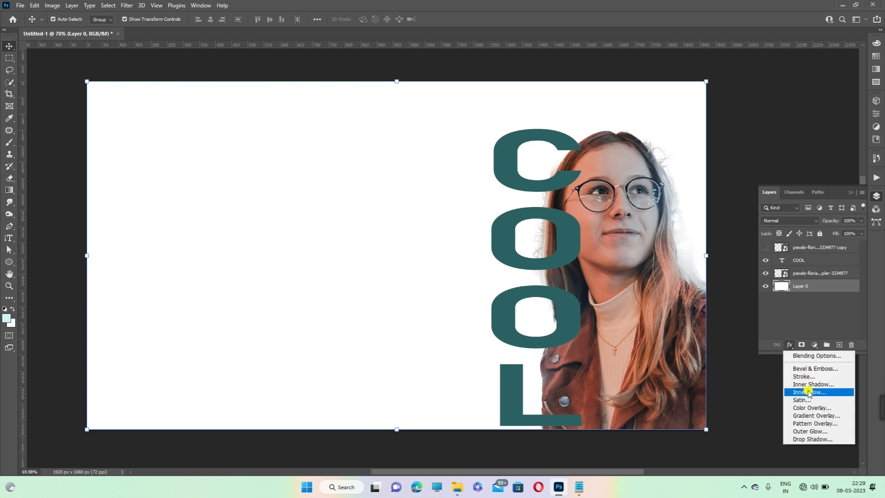
{"action": "left_click", "coordinate": [816, 414]}
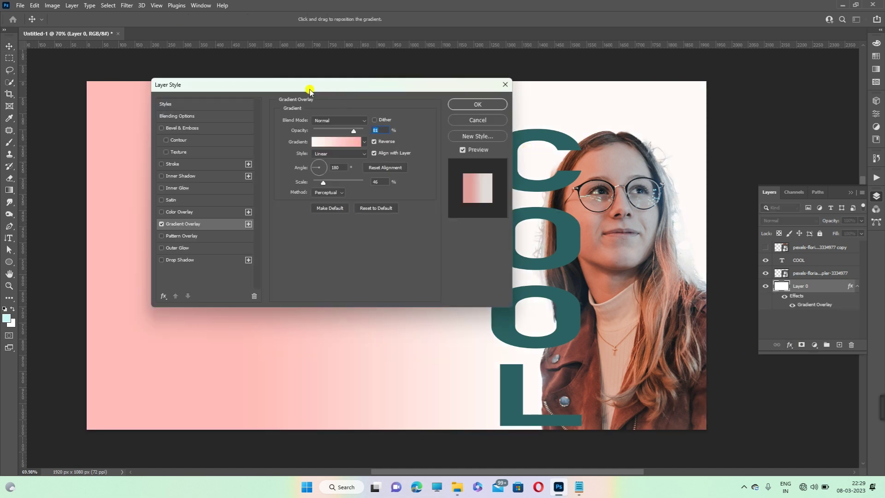
{"action": "left_click_drag", "start_coordinate": [307, 87], "coordinate": [215, 100]}
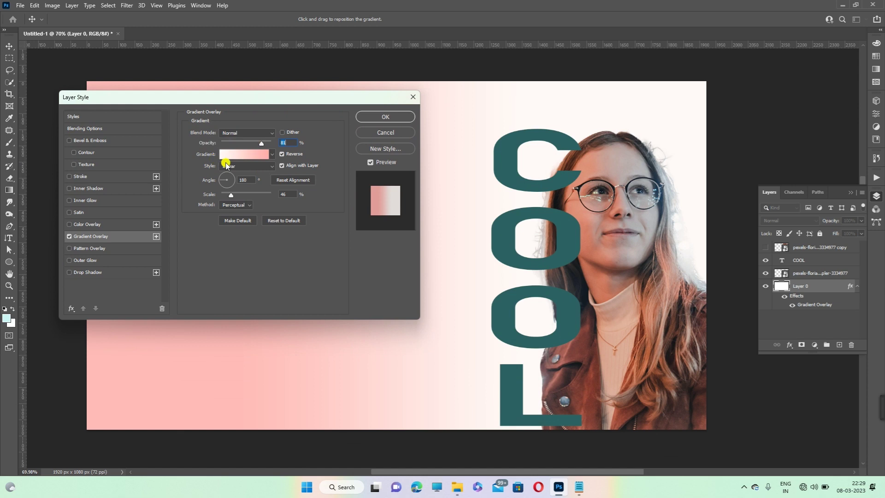
{"action": "left_click", "coordinate": [237, 155]}
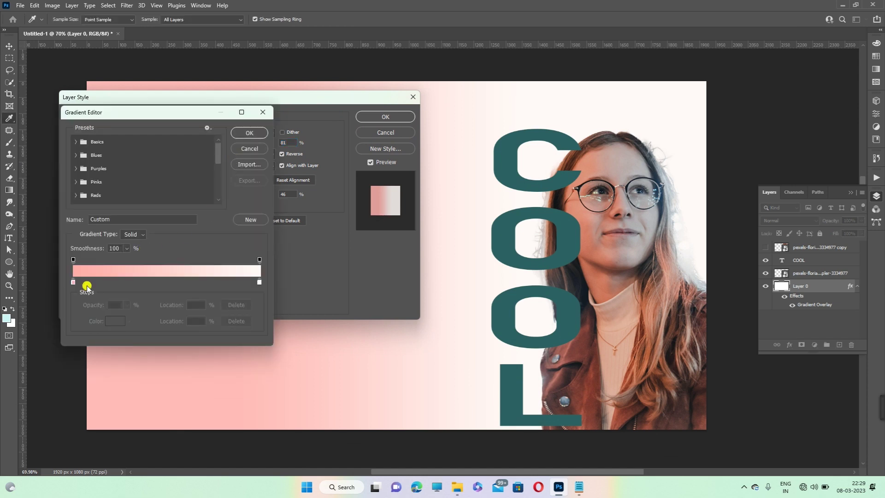
Step: Set the gradient's left colour stop to the soft pink fac0c0
{"action": "left_click", "coordinate": [74, 283]}
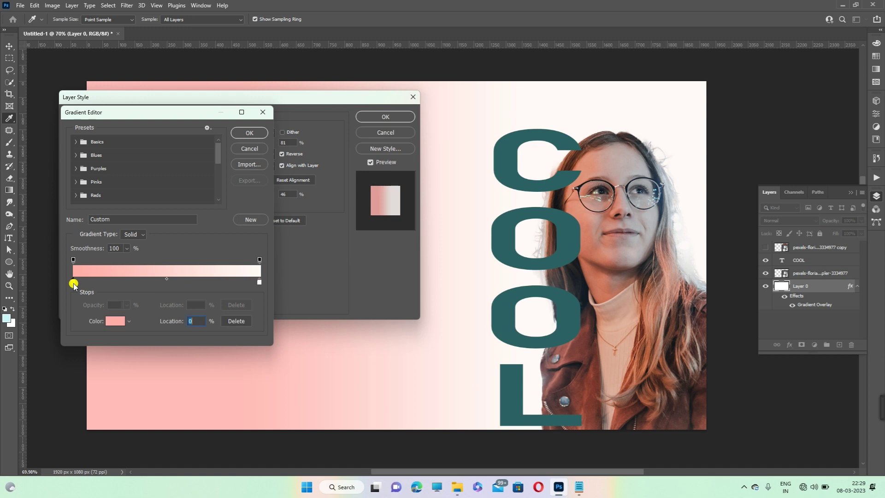
{"action": "left_click", "coordinate": [115, 321]}
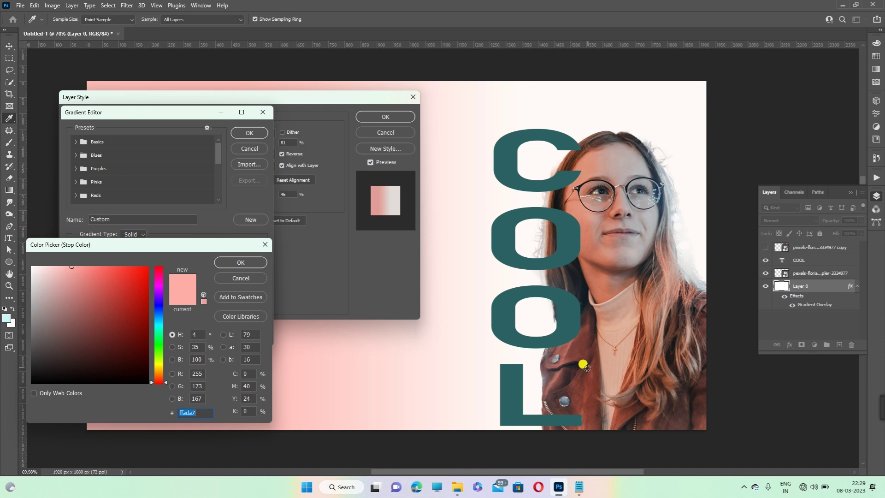
{"action": "left_click", "coordinate": [579, 347]}
{"action": "mouse_move", "coordinate": [66, 291]}
{"action": "left_mouse_down"}
{"action": "mouse_move", "coordinate": [49, 265]}
{"action": "mouse_move", "coordinate": [58, 268]}
{"action": "left_mouse_up"}
{"action": "left_click", "coordinate": [158, 383]}
{"action": "left_click", "coordinate": [233, 260]}
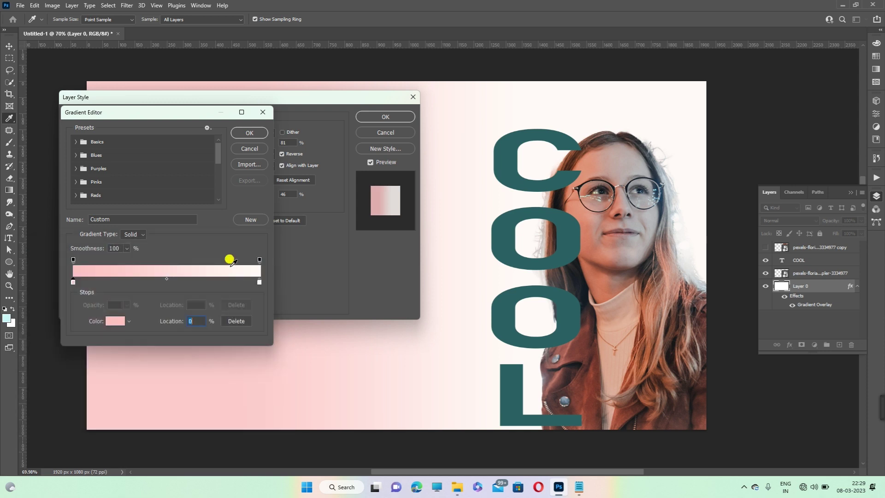
Step: Set the right colour stop to off-white fffaf6 and accept the edited gradient
{"action": "left_click", "coordinate": [259, 281]}
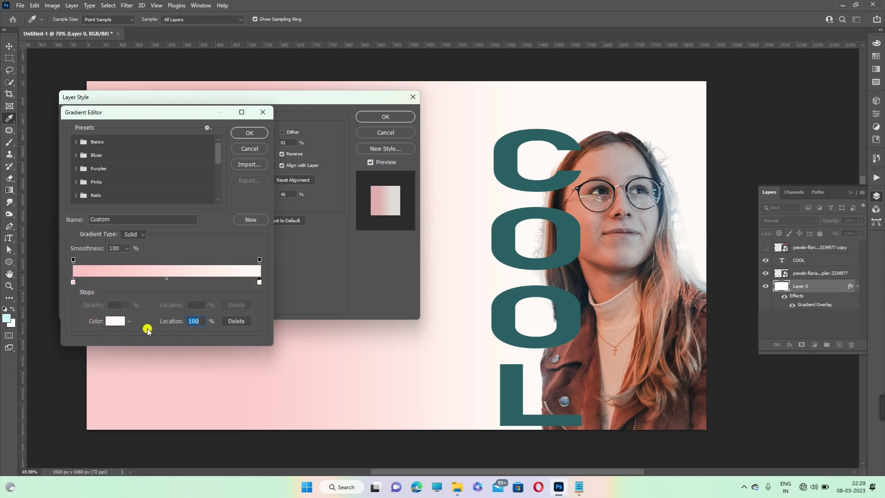
{"action": "left_click", "coordinate": [115, 321]}
{"action": "left_click", "coordinate": [35, 267]}
{"action": "left_click", "coordinate": [226, 264]}
{"action": "left_click", "coordinate": [73, 281]}
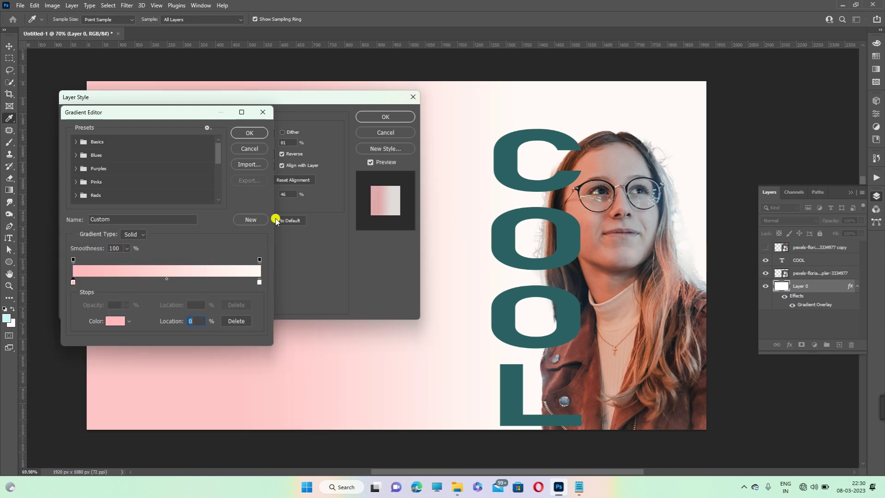
{"action": "left_click", "coordinate": [254, 133]}
{"action": "left_click_drag", "start_coordinate": [237, 97], "coordinate": [652, 104]}
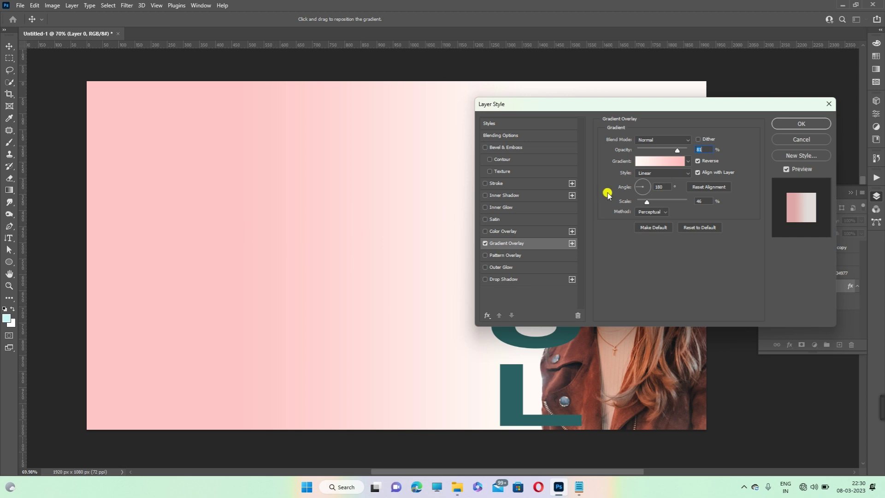
Step: Set the gradient overlay scale to 54% and opacity to 100%
{"action": "left_click_drag", "start_coordinate": [651, 202], "coordinate": [612, 215]}
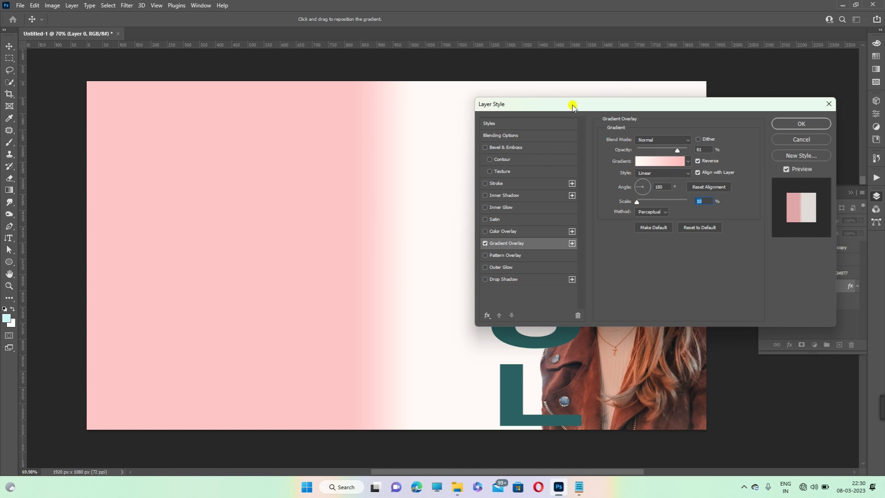
{"action": "left_click_drag", "start_coordinate": [573, 104], "coordinate": [707, 92]}
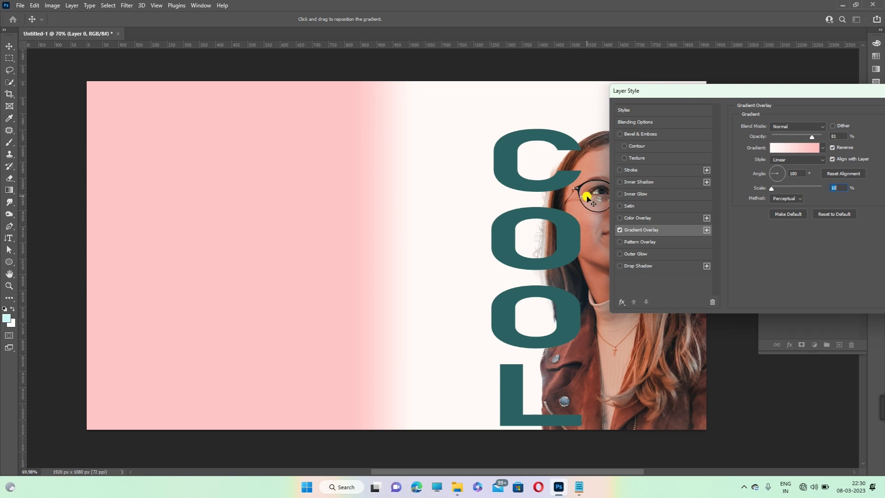
{"action": "left_click_drag", "start_coordinate": [760, 188], "coordinate": [783, 191]}
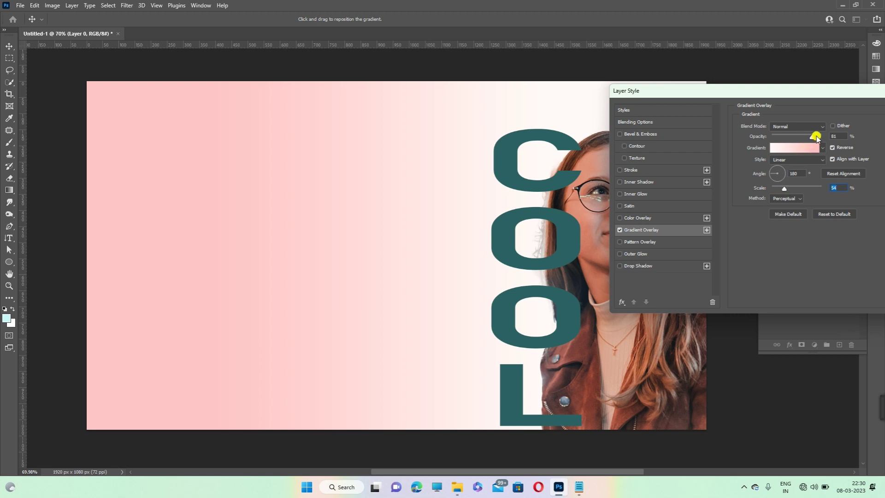
{"action": "mouse_move", "coordinate": [813, 137]}
{"action": "left_mouse_down"}
{"action": "mouse_move", "coordinate": [793, 139]}
{"action": "mouse_move", "coordinate": [837, 138]}
{"action": "left_mouse_up"}
{"action": "left_click_drag", "start_coordinate": [818, 137], "coordinate": [834, 146]}
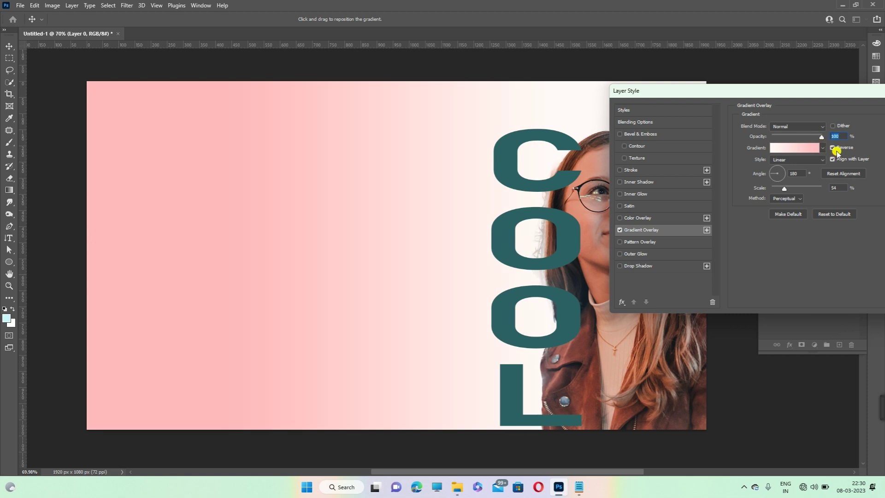
{"action": "left_click_drag", "start_coordinate": [814, 95], "coordinate": [801, 94]}
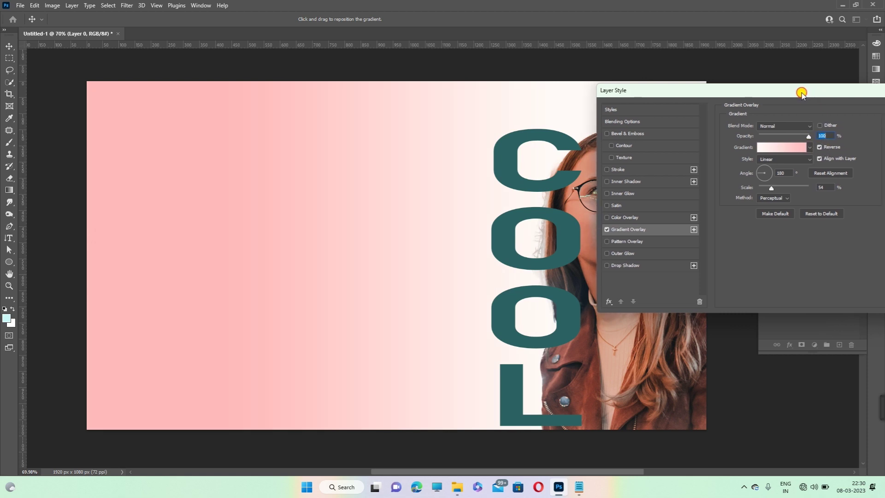
Step: Toggle Reverse to compare, ending with pink on the left fading to off-white
{"action": "left_click", "coordinate": [820, 147]}
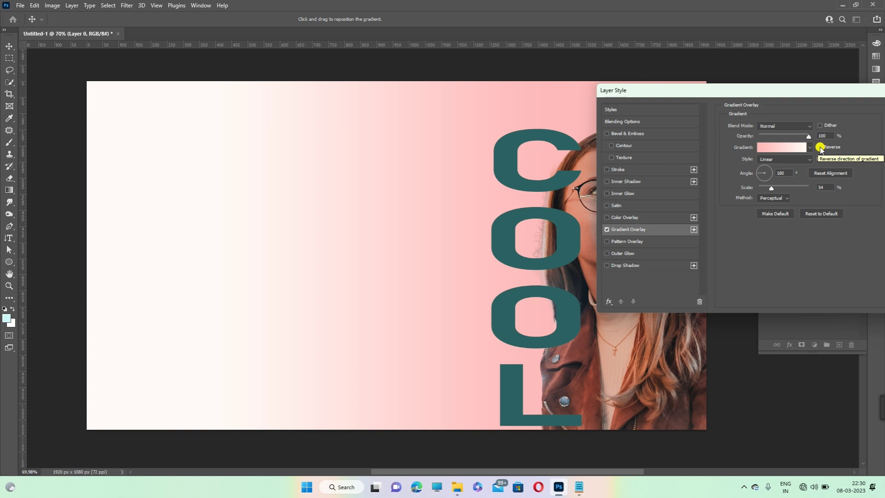
{"action": "left_click", "coordinate": [820, 148]}
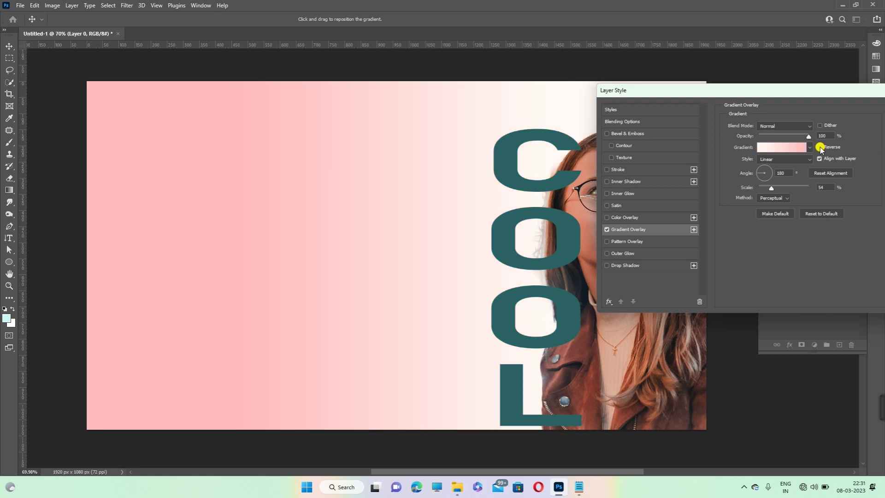
{"action": "left_click", "coordinate": [820, 148]}
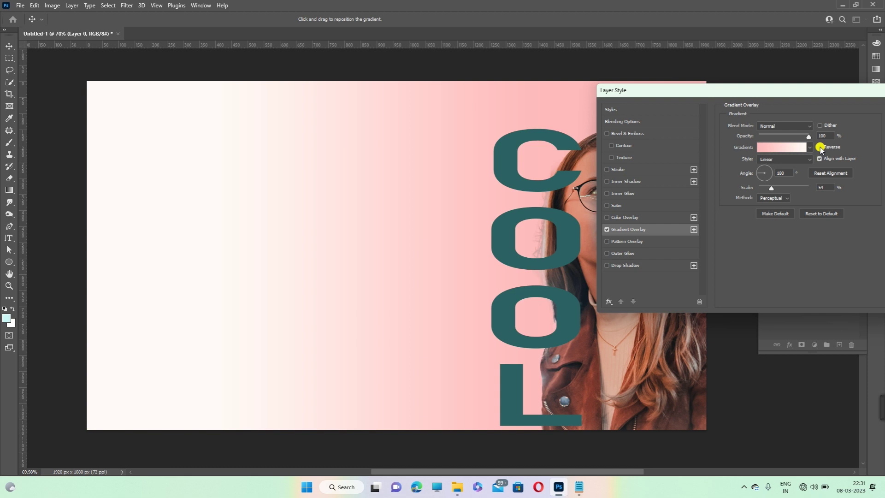
{"action": "left_click", "coordinate": [819, 148]}
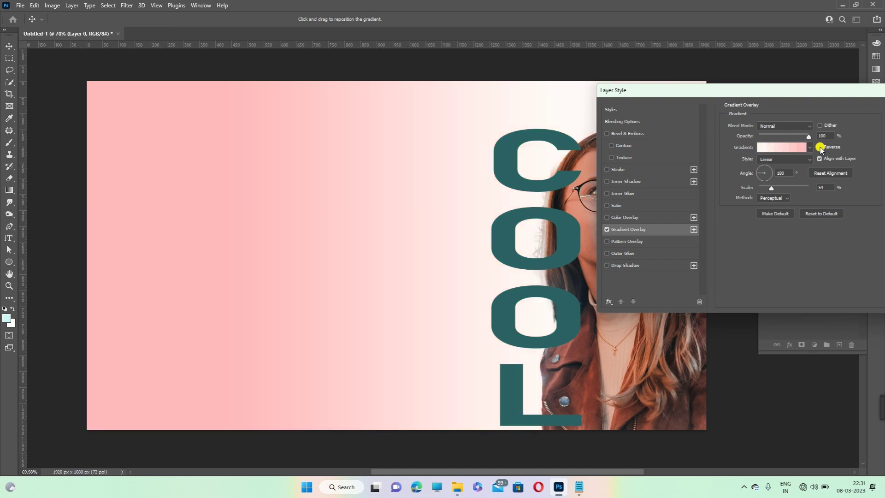
{"action": "left_click", "coordinate": [804, 160]}
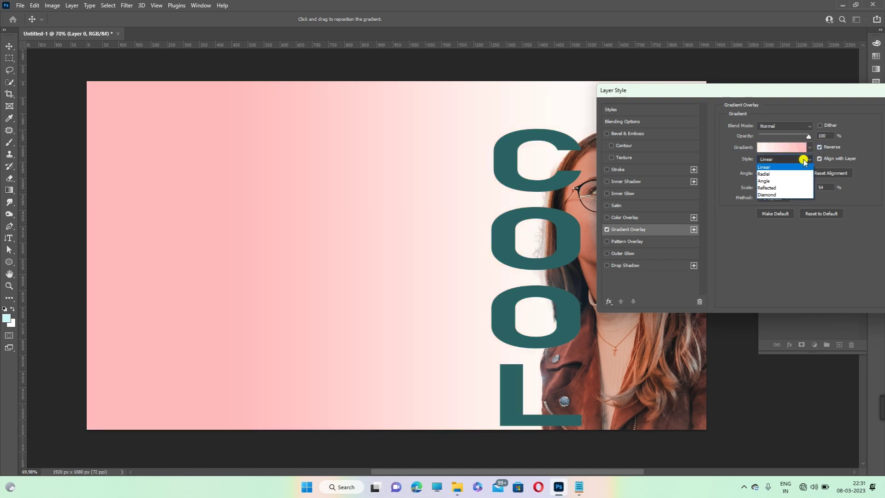
Step: Try the Angle and Diamond gradient styles, then return to Linear
{"action": "left_click", "coordinate": [765, 181]}
{"action": "left_click", "coordinate": [772, 161]}
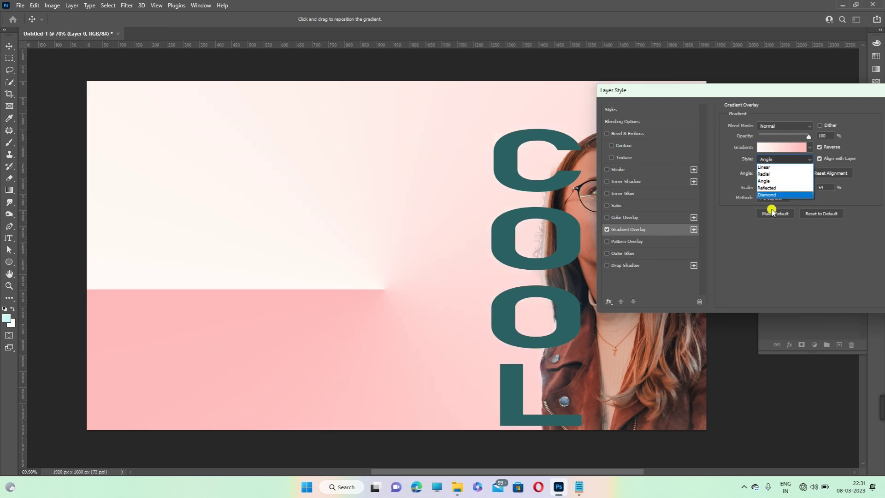
{"action": "left_click", "coordinate": [765, 194]}
{"action": "left_click", "coordinate": [772, 159]}
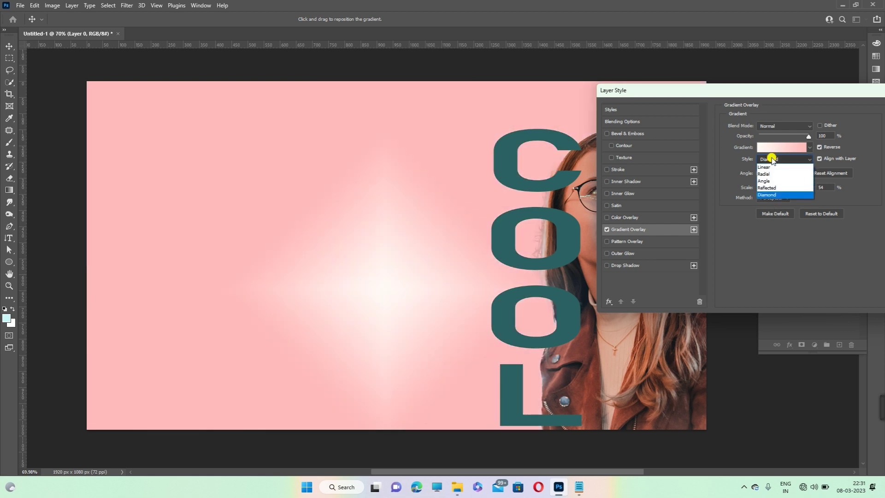
{"action": "left_click", "coordinate": [765, 168]}
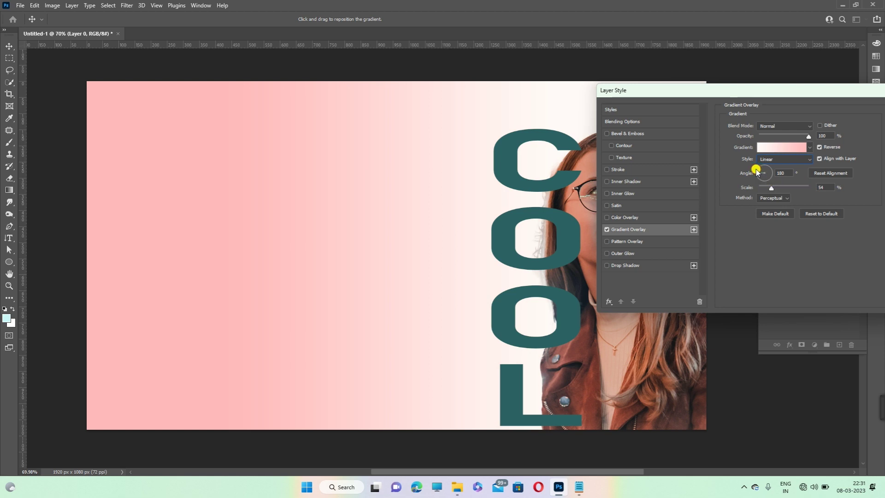
Step: Reset the gradient angle to 180° and apply the overlay
{"action": "left_click", "coordinate": [759, 170]}
{"action": "left_click_drag", "start_coordinate": [760, 170], "coordinate": [764, 166]}
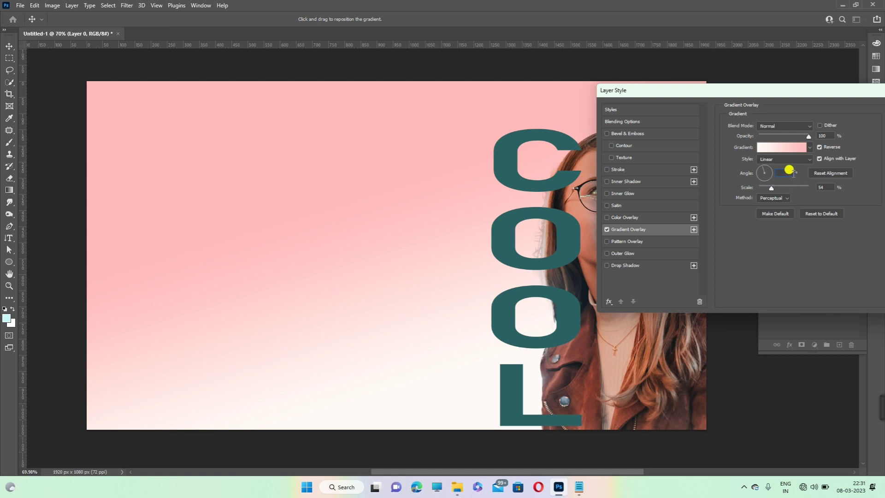
{"action": "type", "text": "18080"}
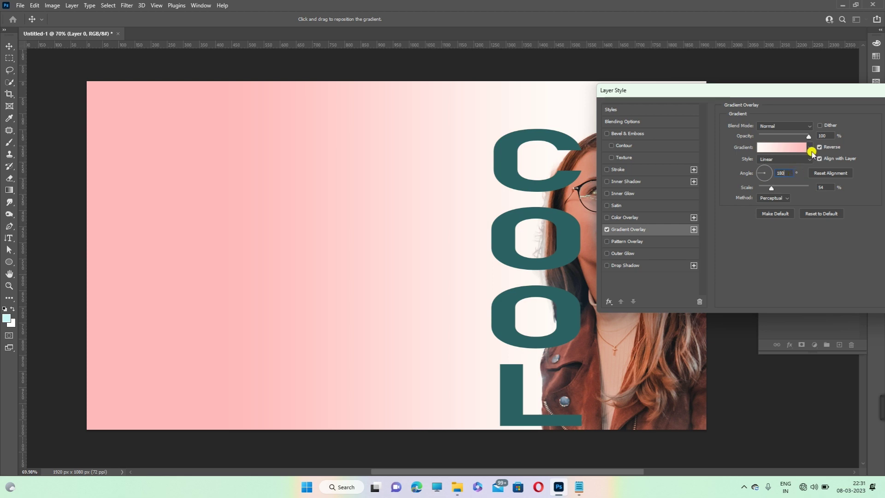
{"action": "mouse_move", "coordinate": [779, 95]}
{"action": "left_mouse_down"}
{"action": "mouse_move", "coordinate": [746, 92]}
{"action": "mouse_move", "coordinate": [584, 123]}
{"action": "left_mouse_up"}
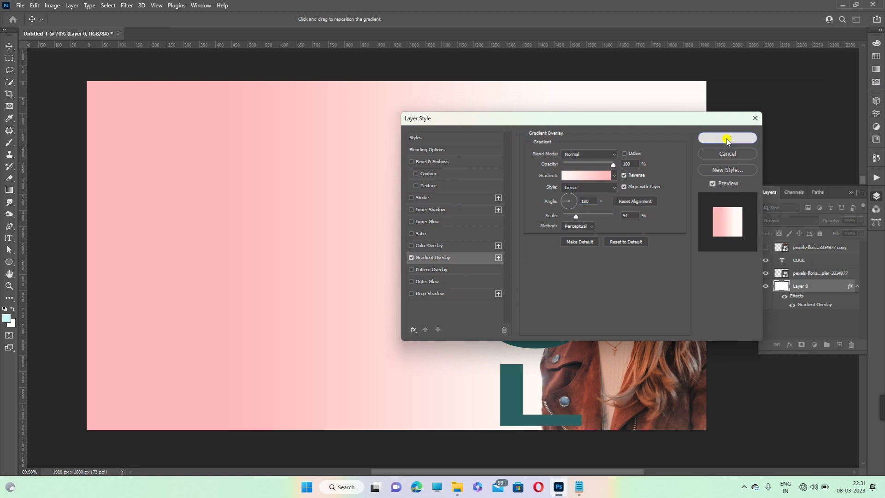
{"action": "left_click", "coordinate": [726, 138]}
Step: Reopen Layer 0's Gradient Overlay, drag the gradient so pink reaches further right, and apply it
{"action": "left_click", "coordinate": [805, 302]}
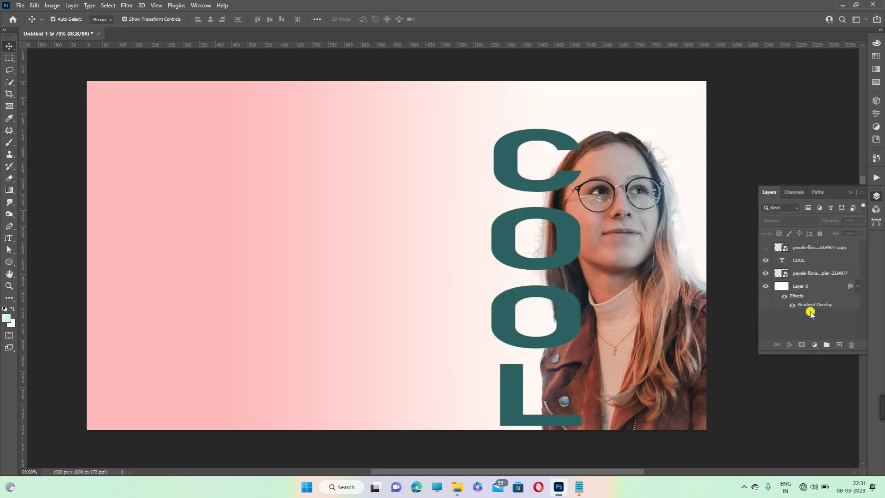
{"action": "left_click", "coordinate": [812, 306]}
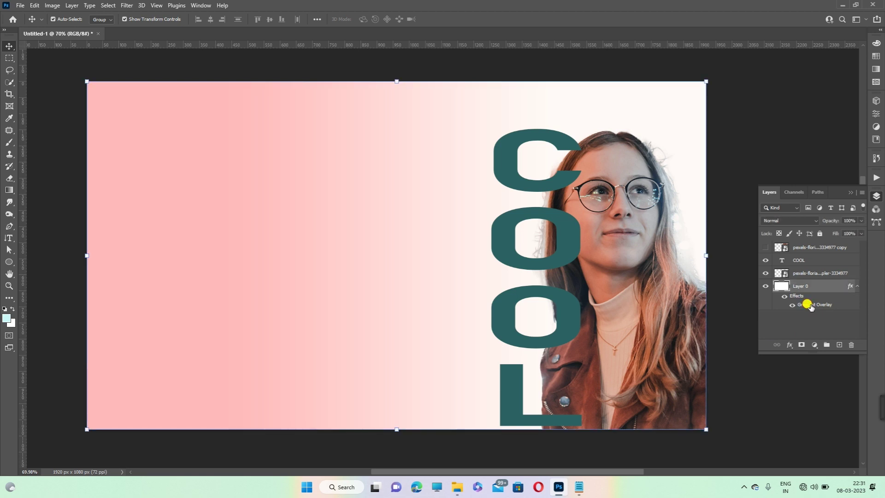
{"action": "double_click", "coordinate": [811, 304]}
{"action": "mouse_move", "coordinate": [465, 113]}
{"action": "left_mouse_down"}
{"action": "mouse_move", "coordinate": [648, 112]}
{"action": "mouse_move", "coordinate": [600, 119]}
{"action": "left_mouse_up"}
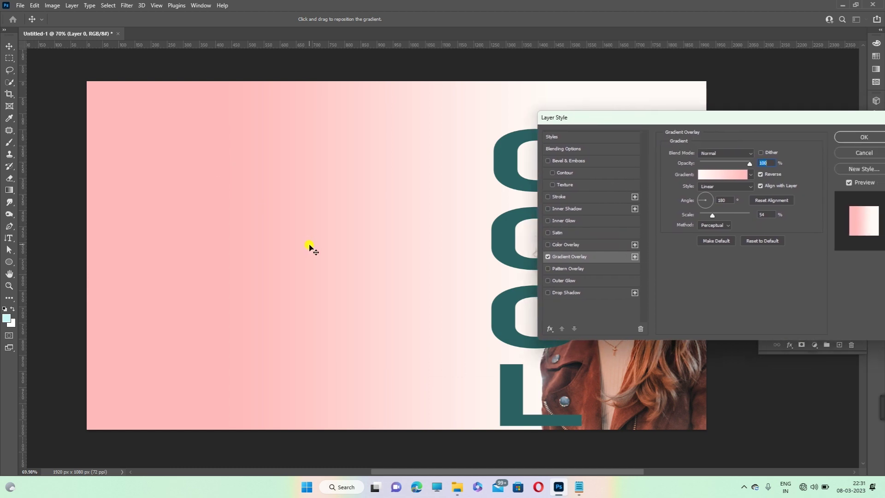
{"action": "mouse_move", "coordinate": [312, 247]}
{"action": "left_mouse_down"}
{"action": "mouse_move", "coordinate": [188, 243]}
{"action": "mouse_move", "coordinate": [389, 230]}
{"action": "mouse_move", "coordinate": [251, 243]}
{"action": "mouse_move", "coordinate": [290, 243]}
{"action": "left_mouse_up"}
{"action": "left_click_drag", "start_coordinate": [771, 119], "coordinate": [637, 134]}
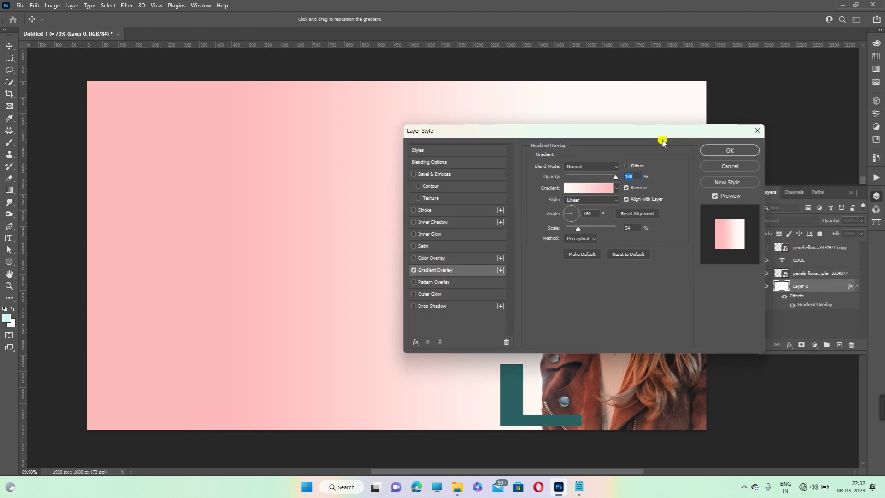
{"action": "left_click", "coordinate": [743, 151]}
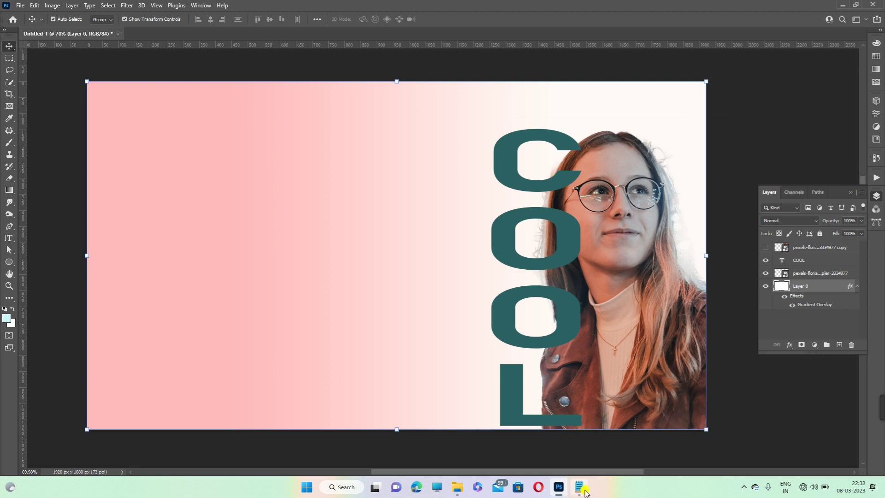
Step: Check the Madee notes in Notepad, undo an accidental edit, and return to Photoshop
{"action": "left_click", "coordinate": [584, 491]}
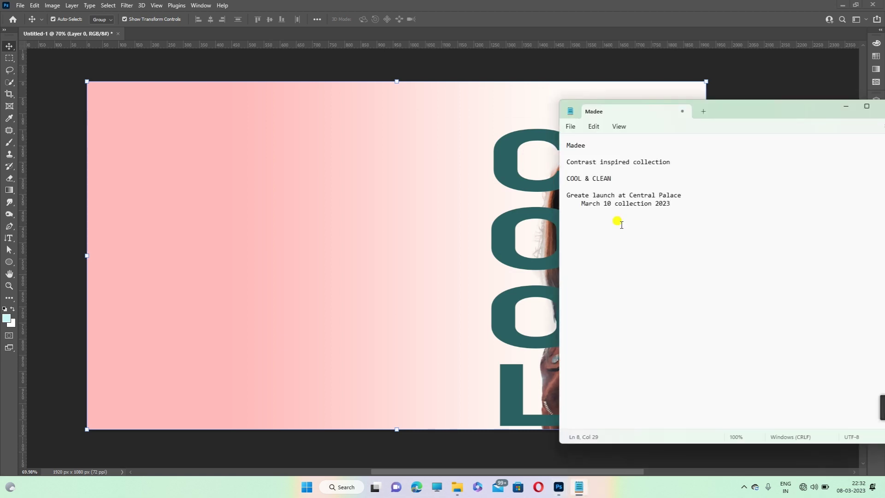
{"action": "mouse_move", "coordinate": [588, 146]}
{"action": "left_mouse_down"}
{"action": "mouse_move", "coordinate": [551, 146]}
{"action": "mouse_move", "coordinate": [571, 146]}
{"action": "left_mouse_up"}
{"action": "key", "text": "ctrl+z"}
{"action": "left_click", "coordinate": [297, 165]}
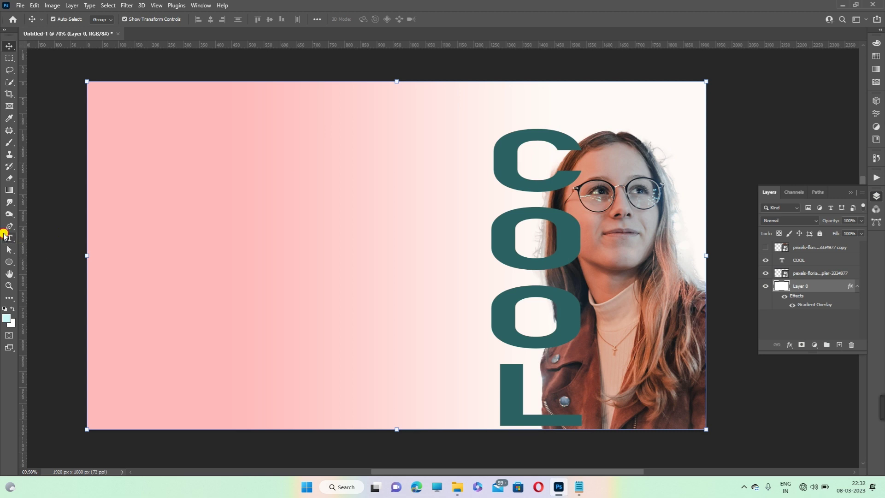
Step: Add a Lorem Ipsum text layer at the upper left and scale it to headline size
{"action": "left_click", "coordinate": [7, 236]}
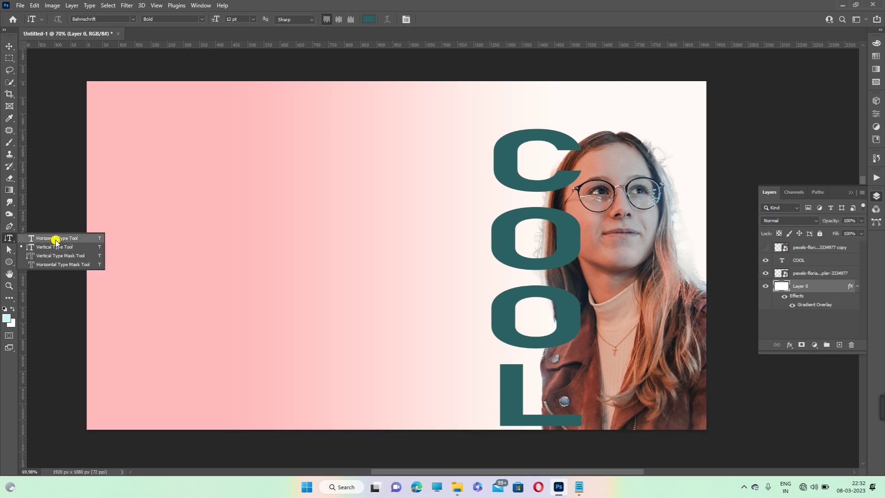
{"action": "left_click", "coordinate": [55, 238]}
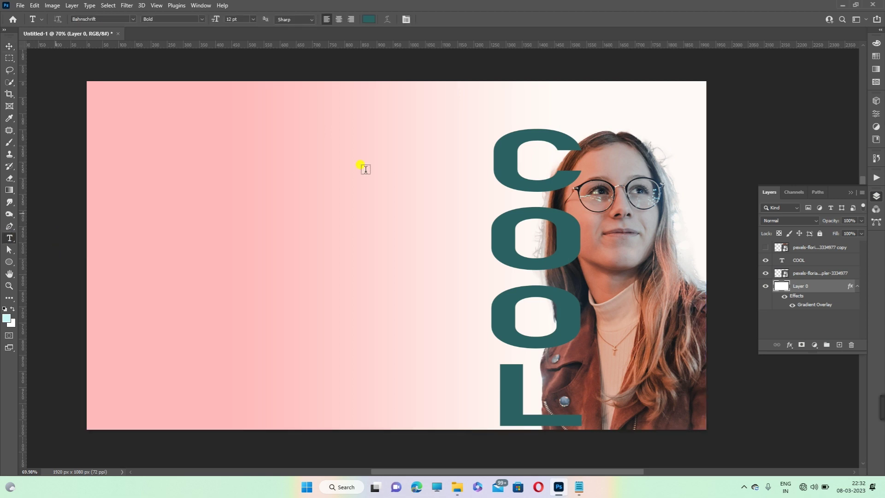
{"action": "left_click", "coordinate": [179, 151]}
{"action": "left_click", "coordinate": [440, 19]}
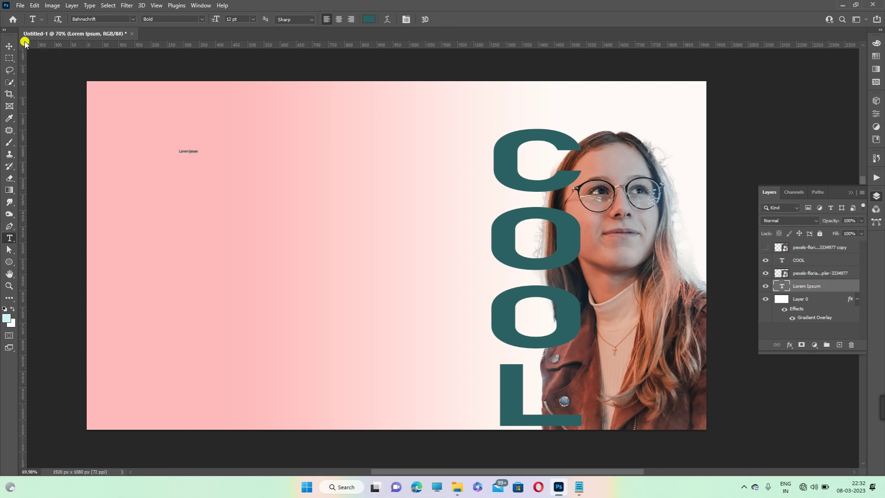
{"action": "left_click", "coordinate": [8, 41]}
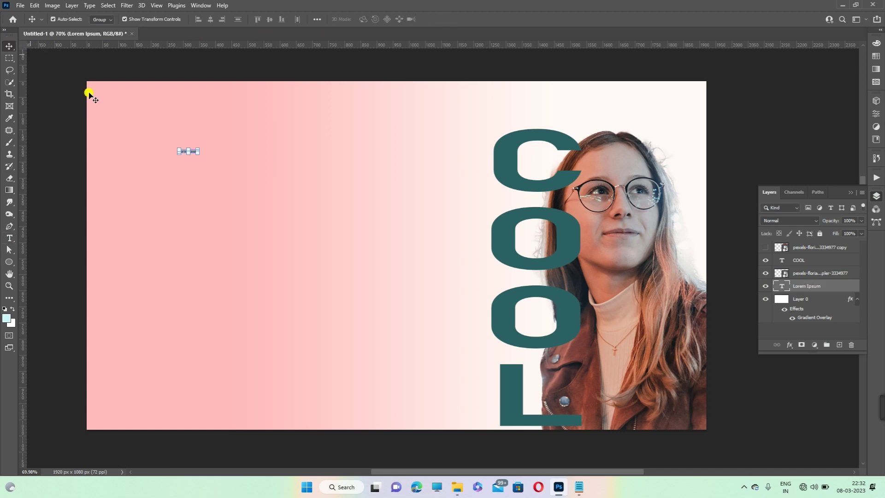
{"action": "left_click", "coordinate": [200, 151]}
{"action": "left_click_drag", "start_coordinate": [200, 151], "coordinate": [396, 182]}
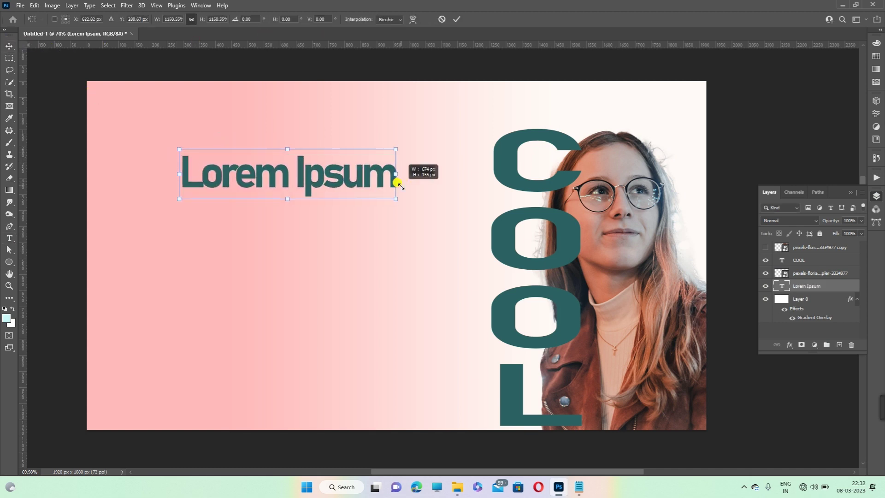
{"action": "key", "text": "Return"}
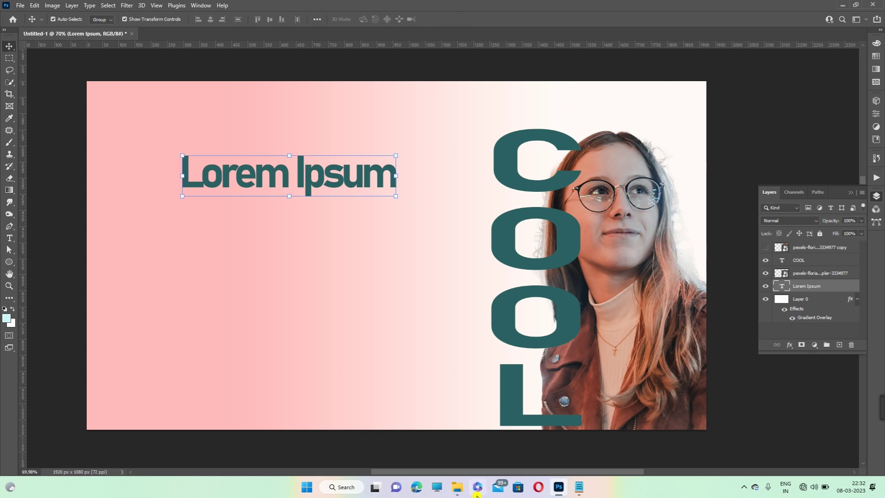
Step: Select the Madee line in the Notepad notes
{"action": "left_click", "coordinate": [586, 488]}
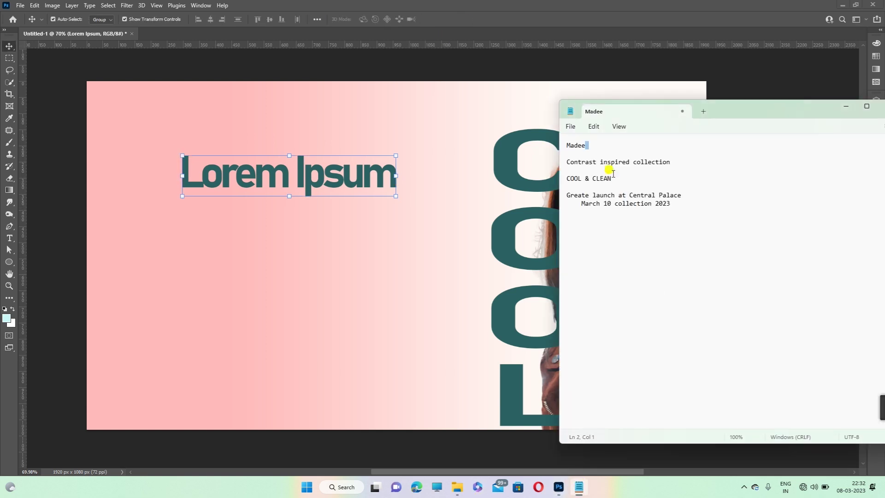
{"action": "left_click", "coordinate": [589, 145]}
{"action": "triple_click", "coordinate": [560, 144]}
{"action": "key", "text": "ctrl+c"}
Step: Replace the Lorem Ipsum placeholder with the pasted word Madee
{"action": "left_click", "coordinate": [385, 170]}
{"action": "left_click", "coordinate": [9, 238]}
{"action": "left_click_drag", "start_coordinate": [389, 183], "coordinate": [181, 179]}
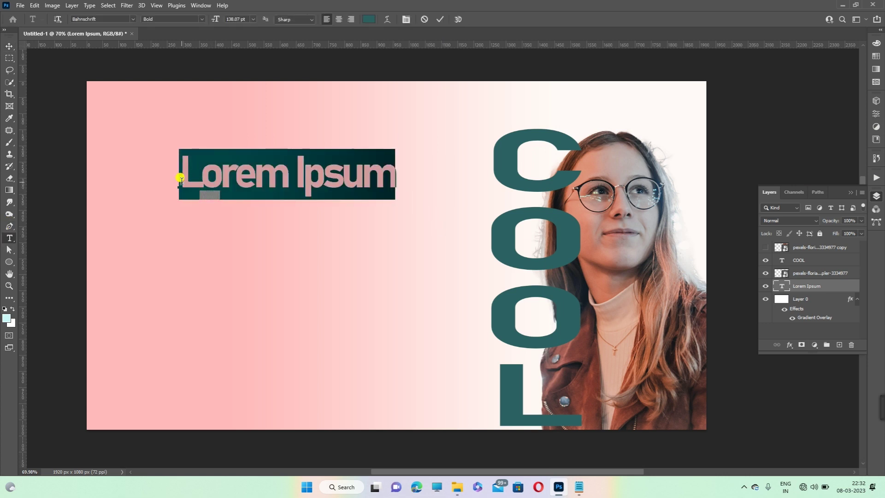
{"action": "key", "text": "ctrl+v"}
{"action": "left_click", "coordinate": [441, 20]}
Step: Set the Madee title's font to Edwardian Script ITC
{"action": "left_click", "coordinate": [10, 46]}
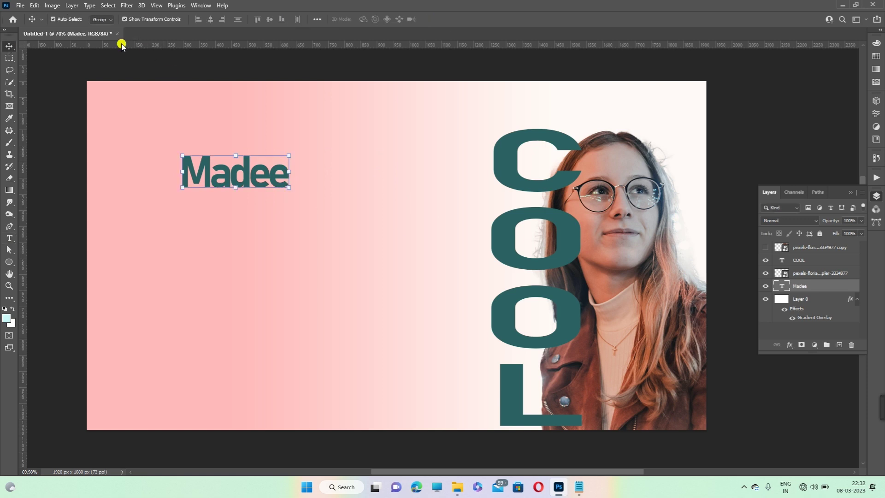
{"action": "left_click", "coordinate": [9, 238]}
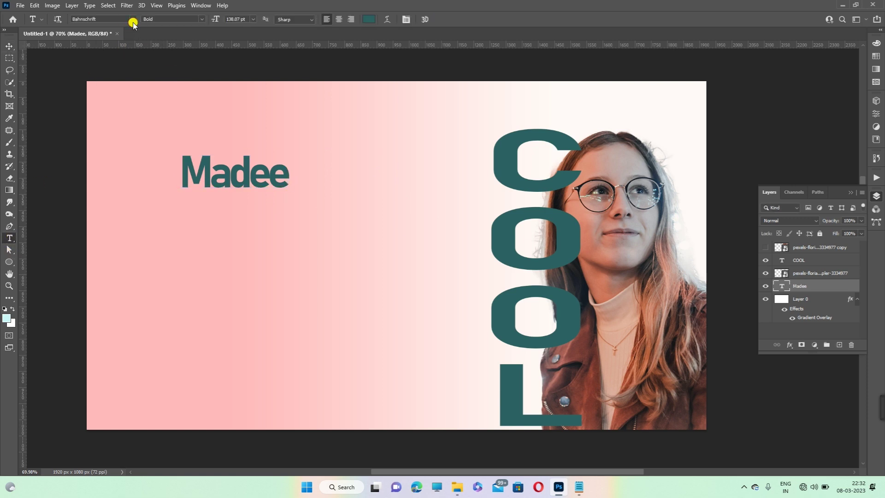
{"action": "left_click", "coordinate": [133, 18]}
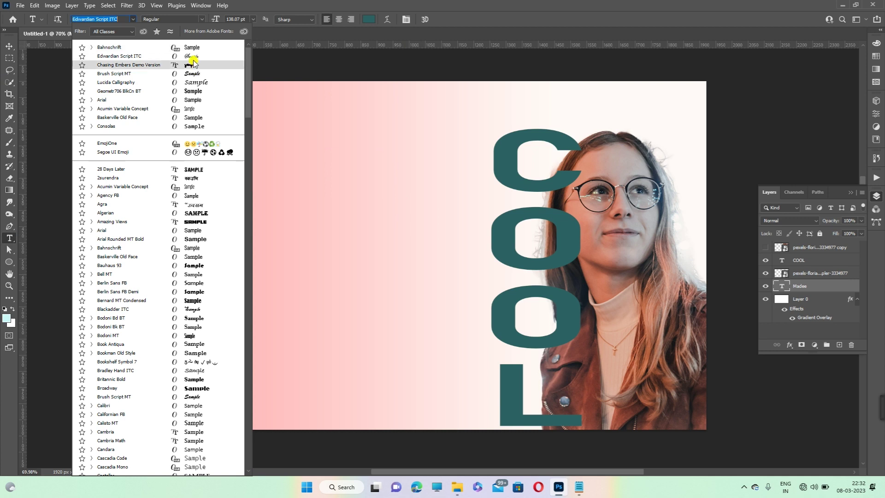
{"action": "left_click", "coordinate": [192, 55]}
Step: Enlarge the Madee title and move it up to the upper left
{"action": "left_click", "coordinate": [9, 46]}
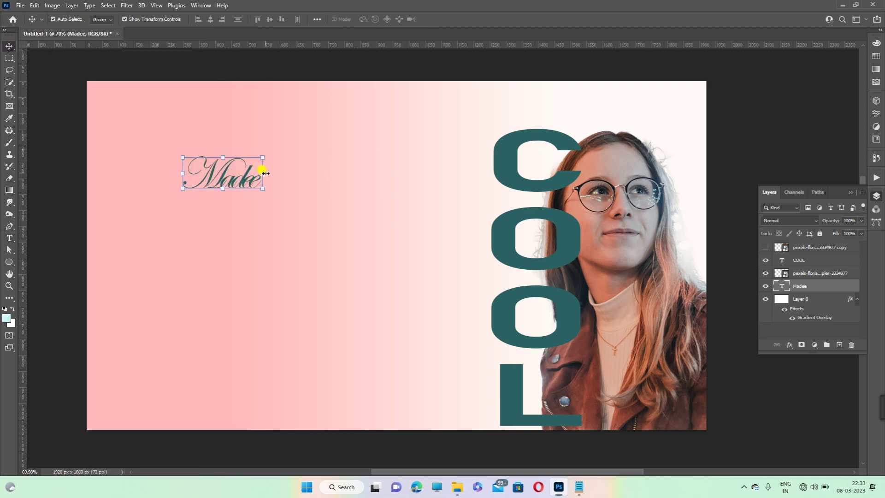
{"action": "left_click_drag", "start_coordinate": [265, 173], "coordinate": [378, 174]}
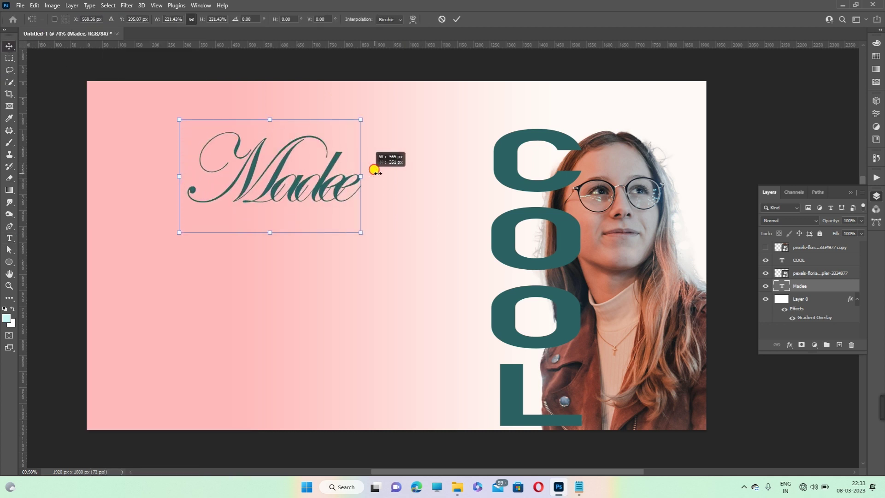
{"action": "left_click_drag", "start_coordinate": [278, 187], "coordinate": [245, 170]}
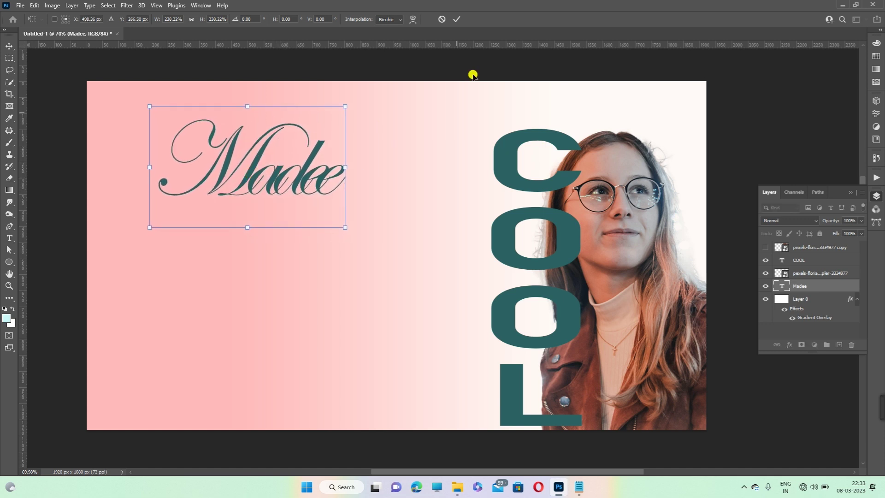
{"action": "left_click", "coordinate": [472, 75]}
{"action": "left_click", "coordinate": [10, 238]}
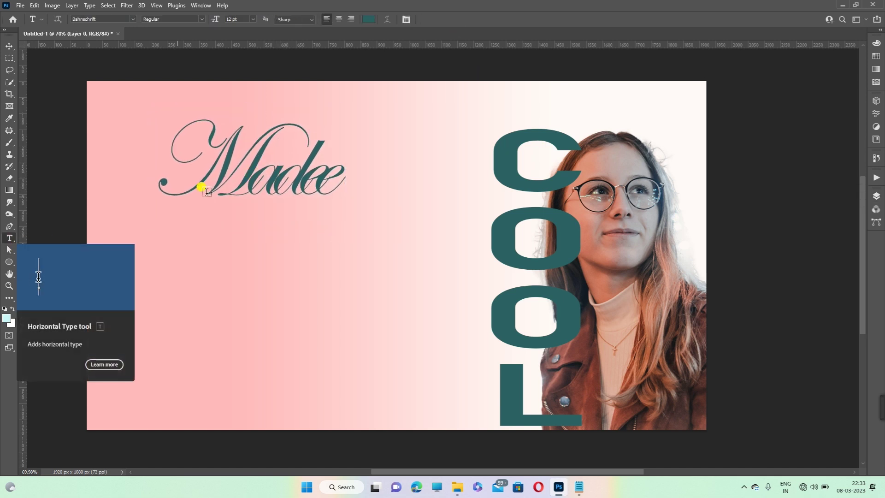
{"action": "left_click", "coordinate": [9, 46]}
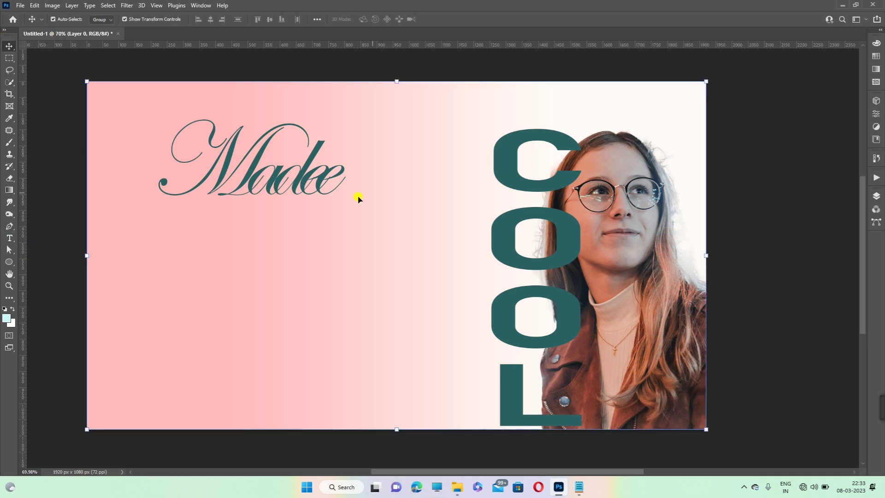
Step: Alt-drag Madee downward to create a Madee copy just below the original
{"action": "left_click", "coordinate": [252, 176]}
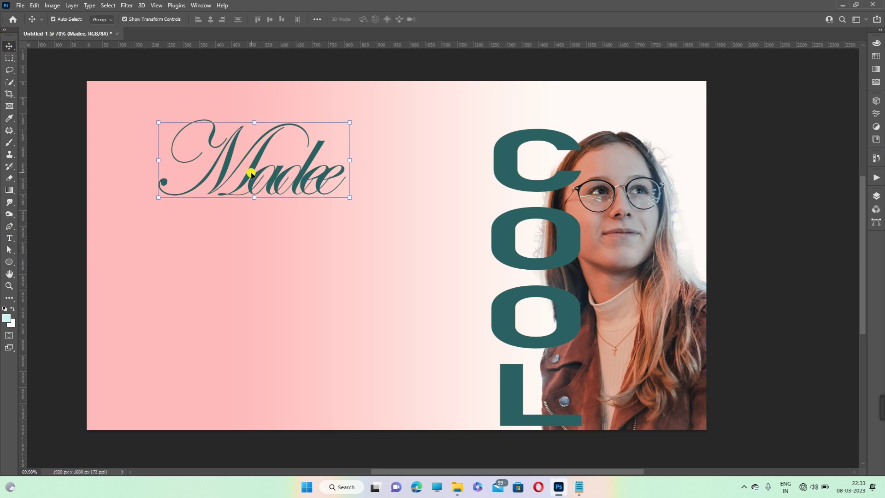
{"action": "left_click_drag", "start_coordinate": [252, 175], "coordinate": [247, 257]}
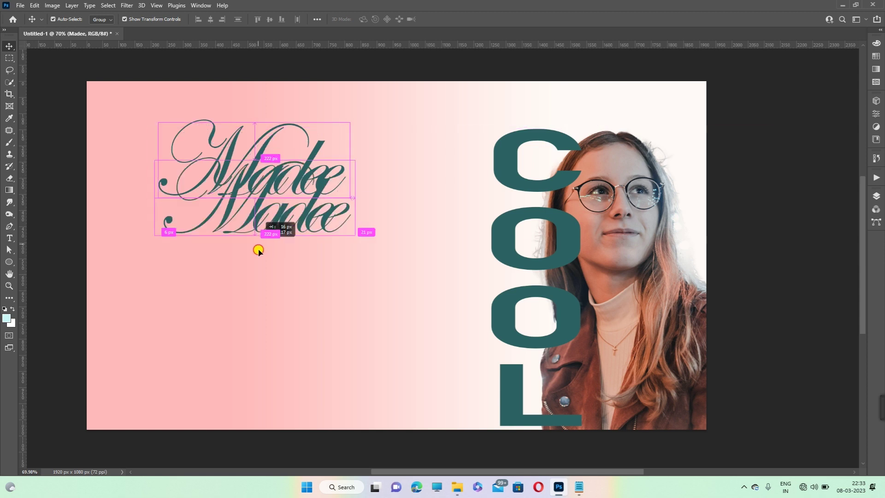
{"action": "left_click_drag", "start_coordinate": [247, 257], "coordinate": [236, 262]}
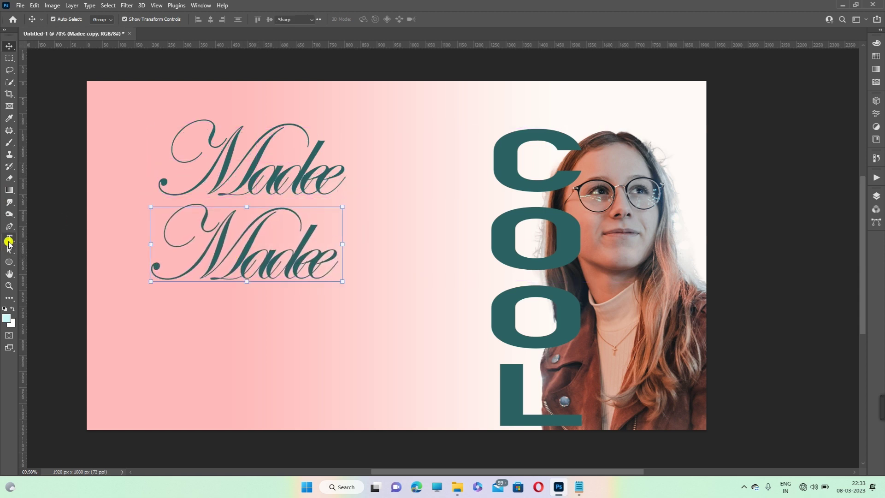
{"action": "left_click", "coordinate": [8, 243]}
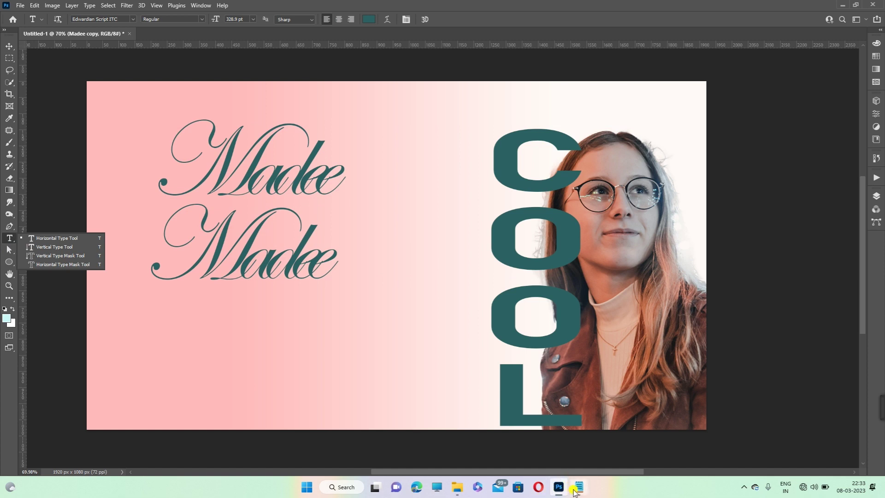
{"action": "left_click", "coordinate": [578, 487]}
Step: Select 'Contrast inspired collection' in Notepad, then select the Madee copy text for replacement
{"action": "left_click_drag", "start_coordinate": [566, 161], "coordinate": [666, 162]}
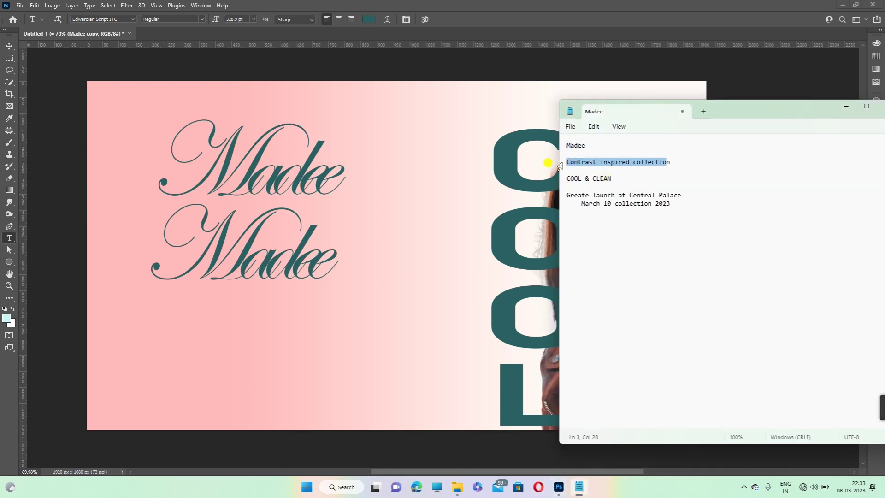
{"action": "left_click", "coordinate": [327, 255]}
{"action": "left_click_drag", "start_coordinate": [330, 258], "coordinate": [172, 278]}
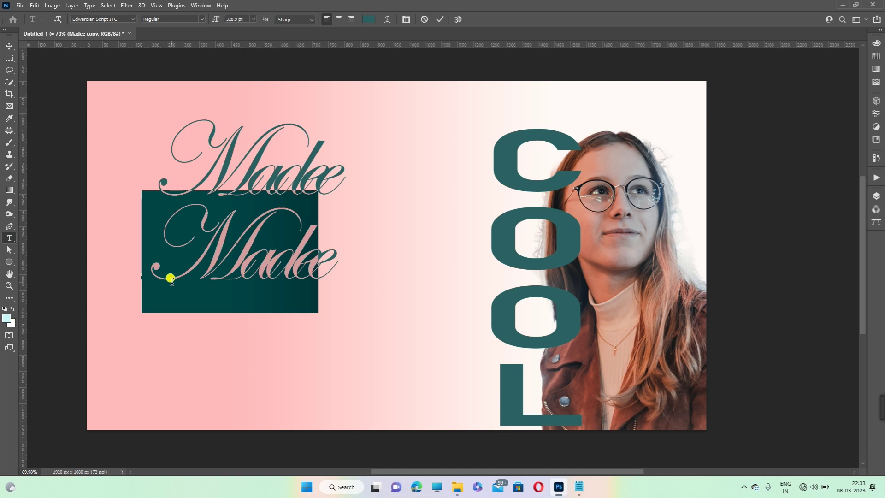
Step: Paste the tagline text over the copied Madee layer and move it left
{"action": "left_click", "coordinate": [171, 278]}
{"action": "key", "text": "ctrl+v"}
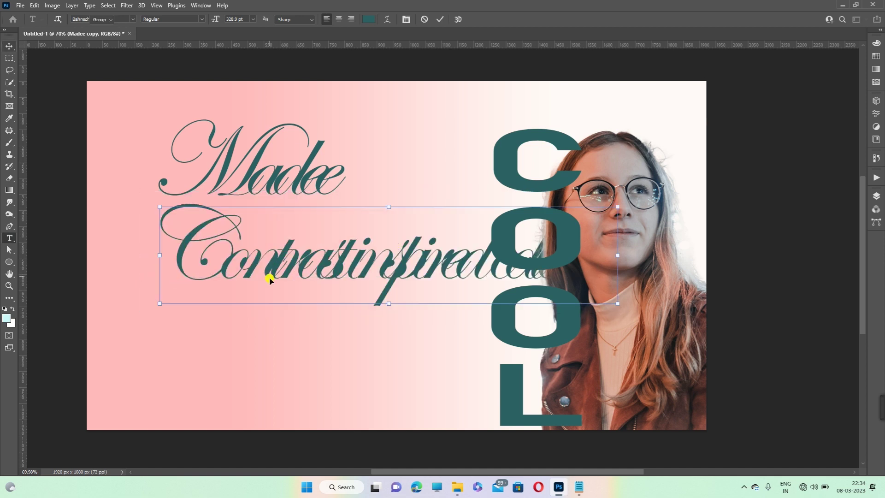
{"action": "key", "text": "ctrl+Return"}
{"action": "key", "text": "v"}
{"action": "left_click_drag", "start_coordinate": [266, 278], "coordinate": [234, 277]}
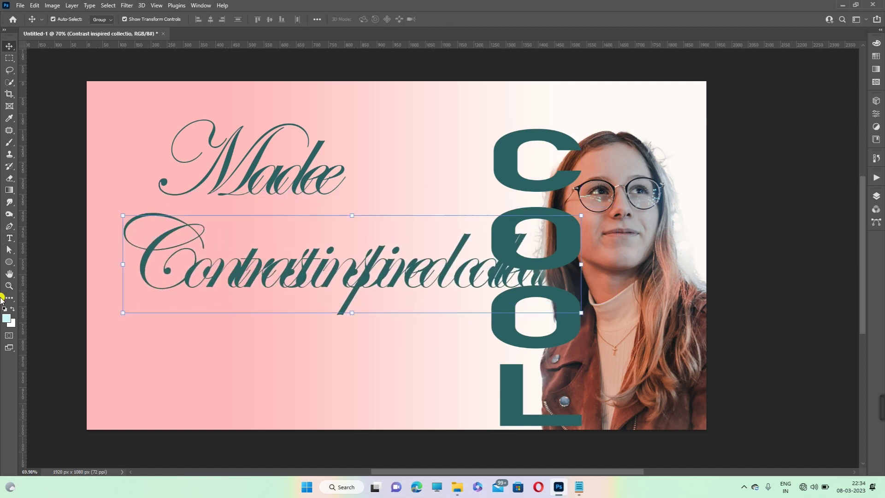
Step: Set the tagline in Bahnschrift and shrink it to about a quarter size
{"action": "left_click", "coordinate": [9, 237]}
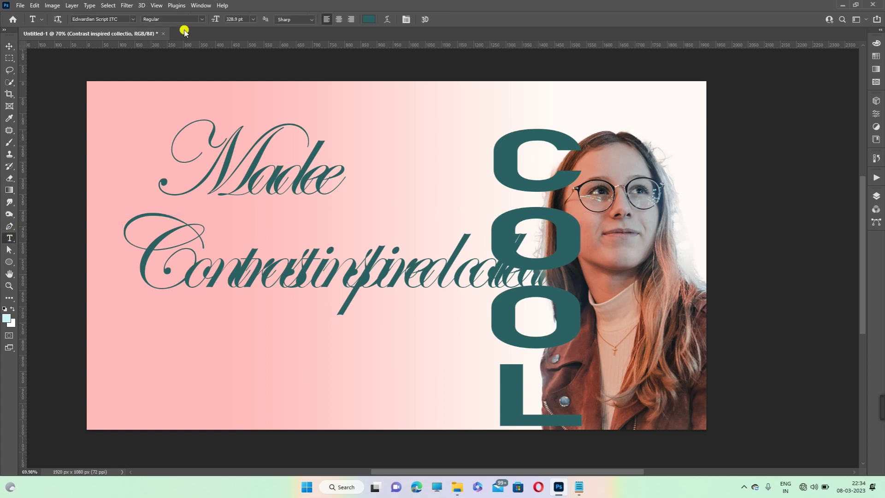
{"action": "left_click", "coordinate": [133, 19]}
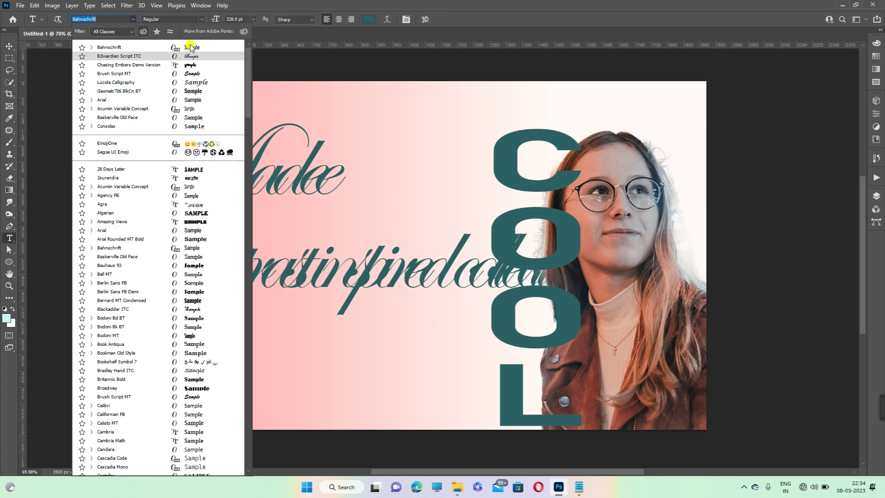
{"action": "left_click", "coordinate": [199, 48]}
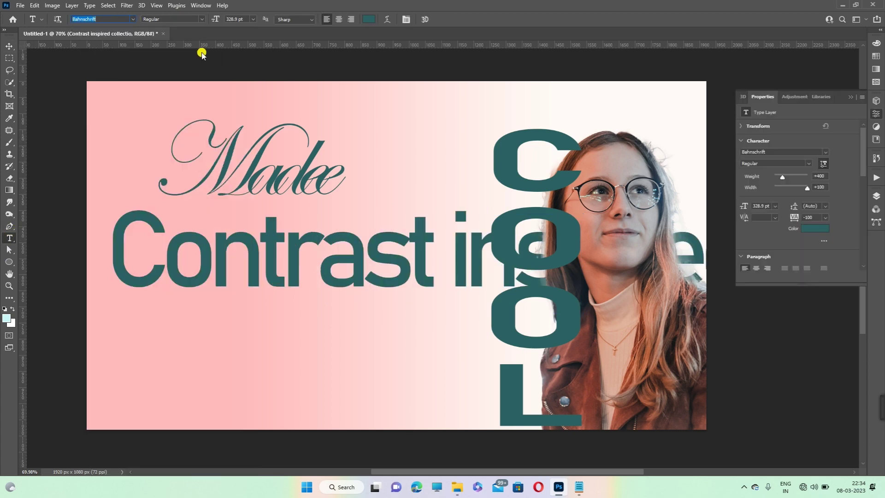
{"action": "left_click", "coordinate": [6, 45]}
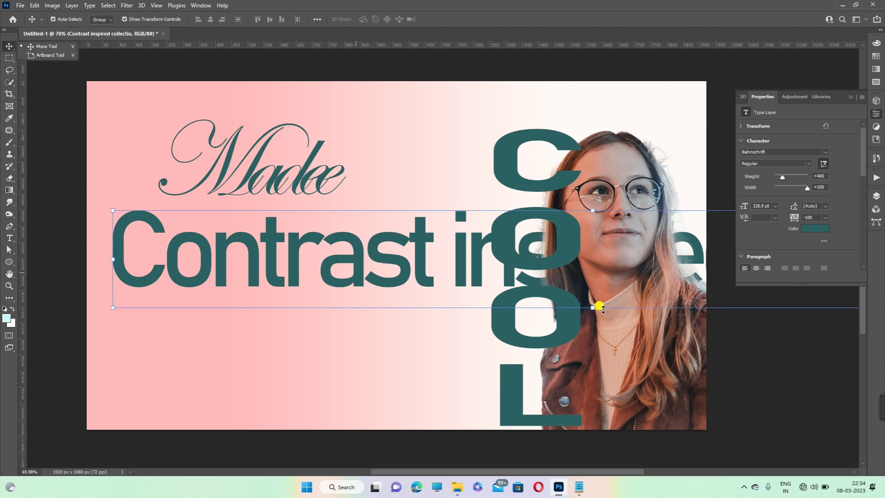
{"action": "left_click_drag", "start_coordinate": [588, 307], "coordinate": [590, 308]}
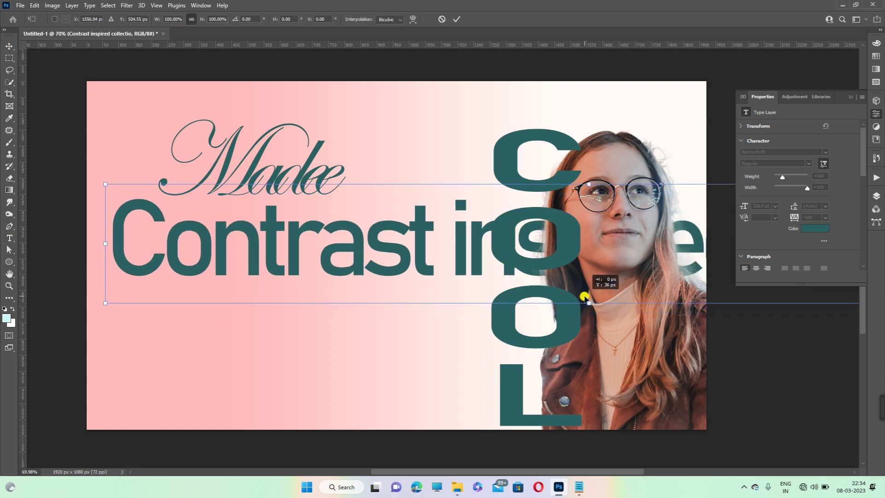
{"action": "mouse_move", "coordinate": [589, 305]}
{"action": "left_mouse_down"}
{"action": "mouse_move", "coordinate": [505, 213]}
{"action": "mouse_move", "coordinate": [164, 265]}
{"action": "left_mouse_up"}
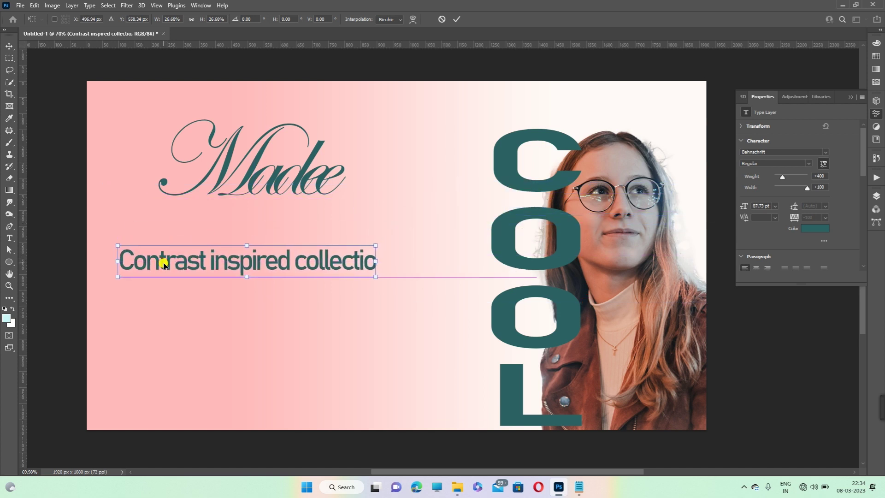
{"action": "left_click", "coordinate": [9, 238]}
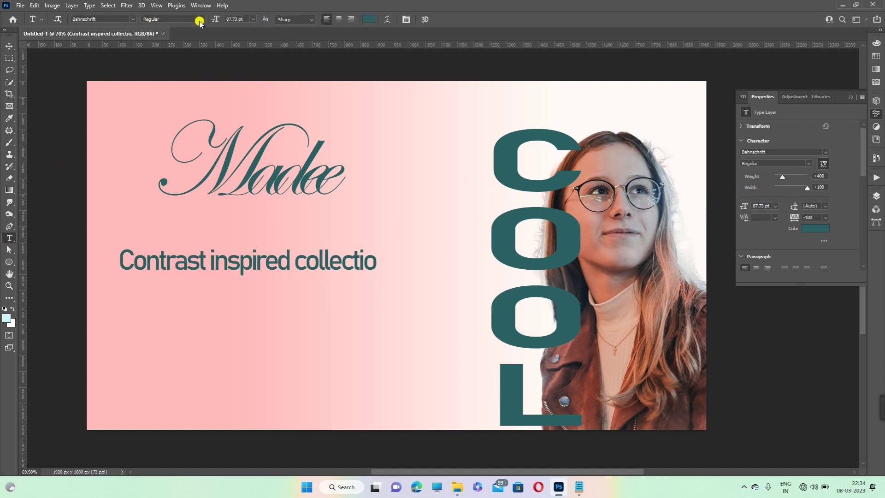
Step: Switch the subtitle to Bahnschrift Light and narrow its width to +93
{"action": "left_click", "coordinate": [202, 19]}
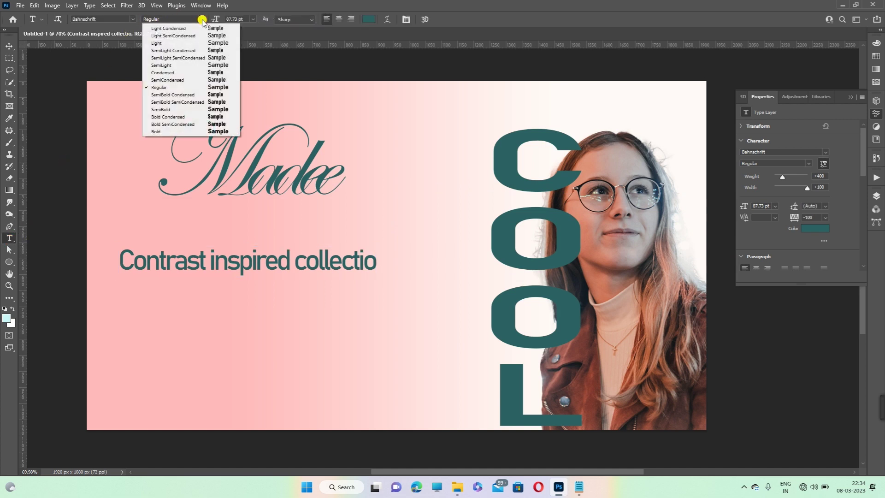
{"action": "left_click", "coordinate": [187, 43]}
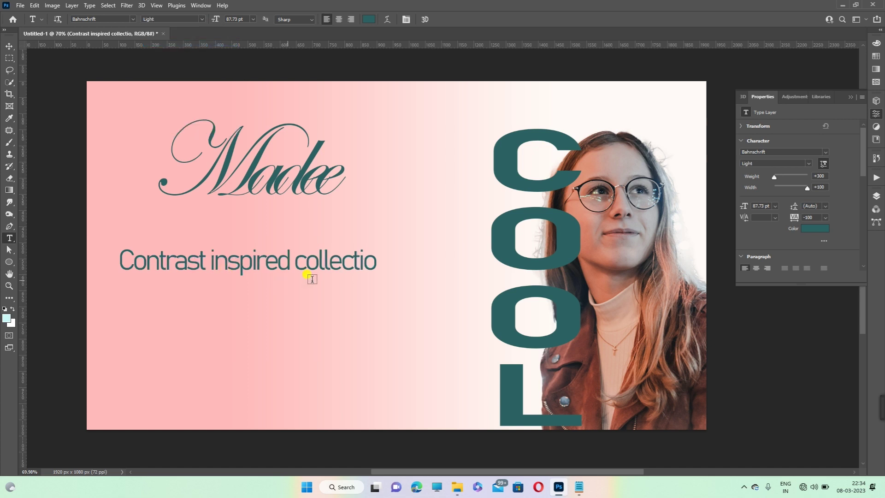
{"action": "left_click_drag", "start_coordinate": [807, 188], "coordinate": [798, 188]}
Step: Set the subtitle's tracking to 100 and scale it to about two-thirds size
{"action": "left_click", "coordinate": [824, 218]}
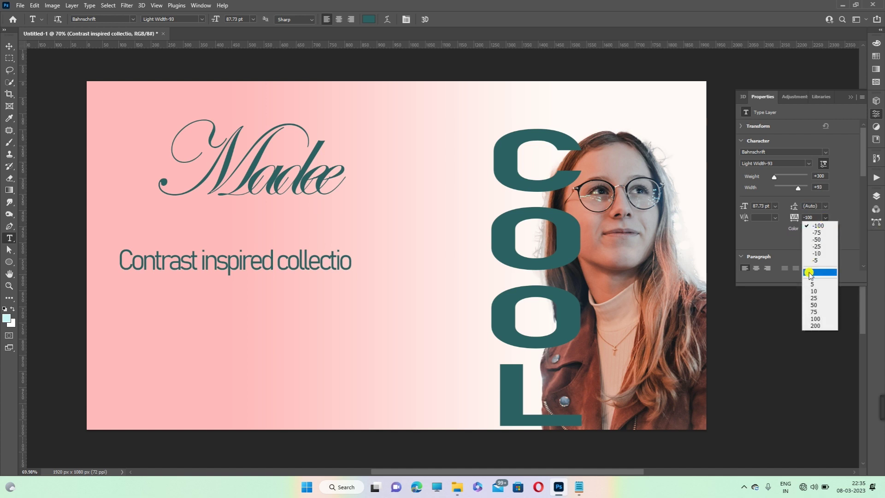
{"action": "left_click", "coordinate": [815, 318]}
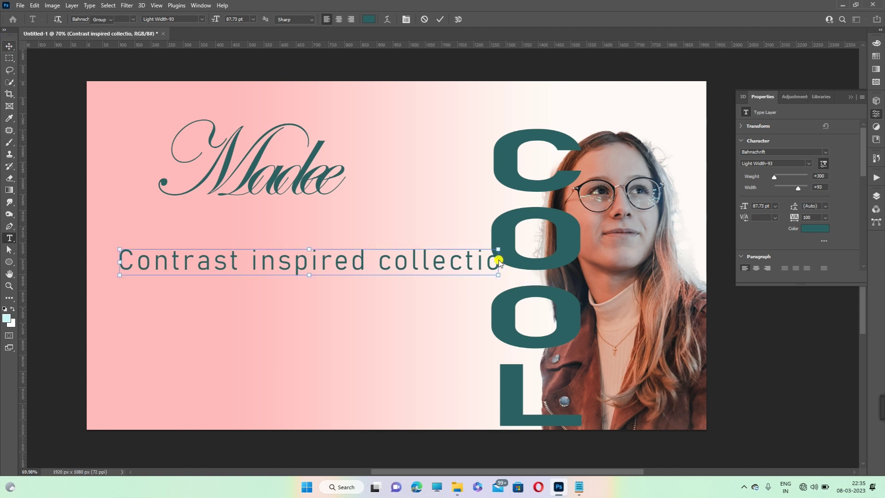
{"action": "left_click_drag", "start_coordinate": [498, 261], "coordinate": [370, 261]}
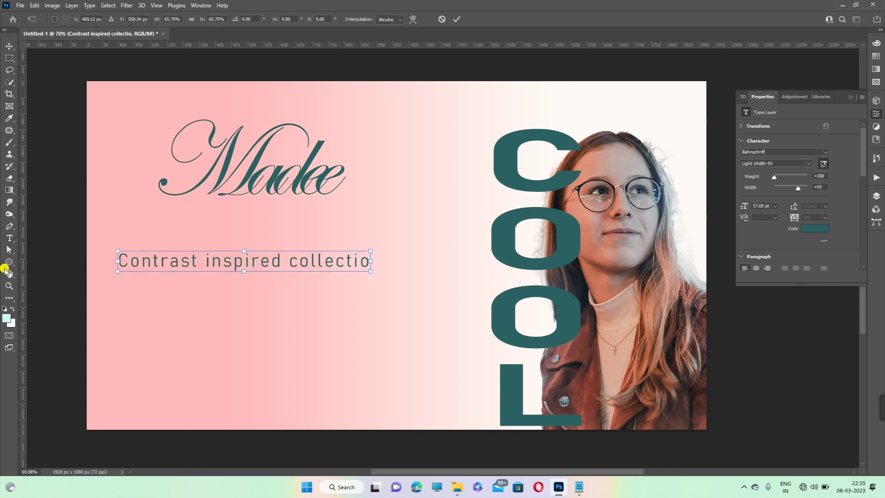
{"action": "left_click", "coordinate": [9, 238]}
{"action": "left_click", "coordinate": [259, 181]}
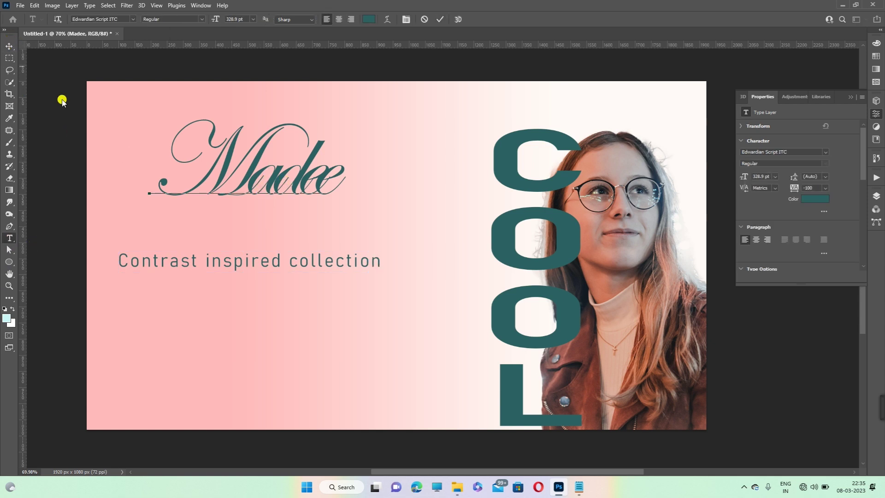
Step: Loosen the Madee title's tracking from -100 to 10, after briefly trying 75
{"action": "left_click", "coordinate": [825, 187]}
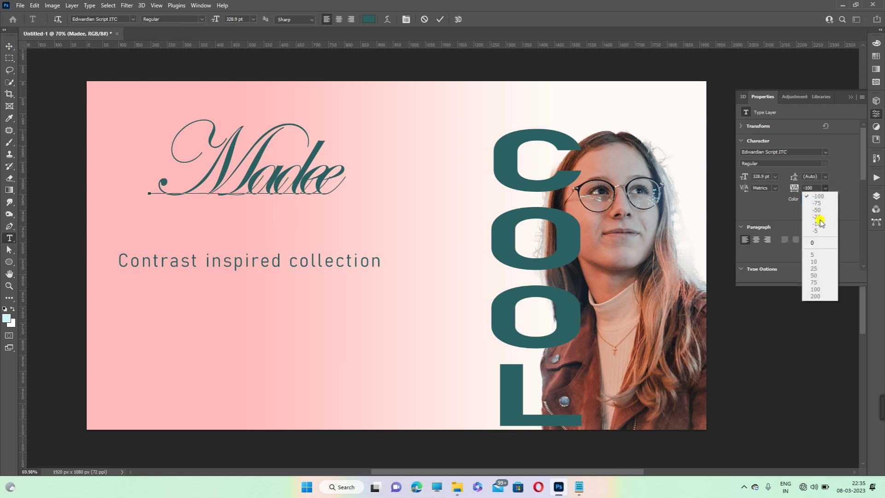
{"action": "key", "text": "Escape"}
{"action": "key", "text": "v"}
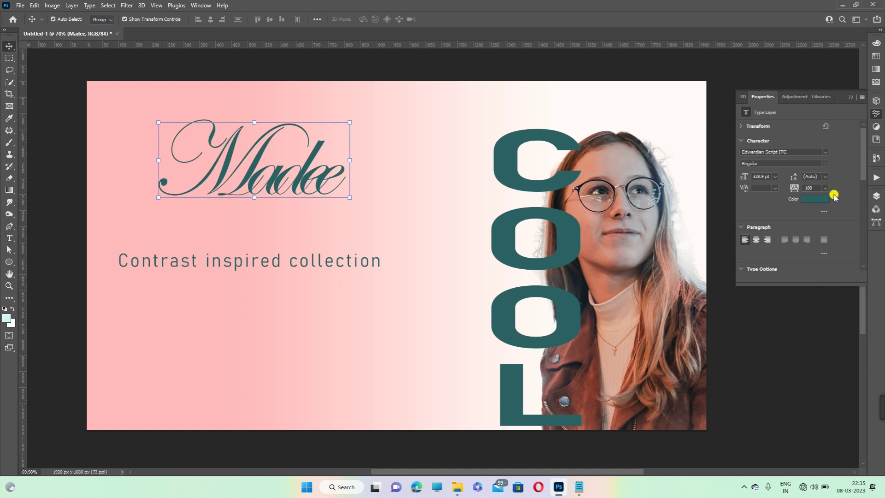
{"action": "left_click", "coordinate": [824, 188]}
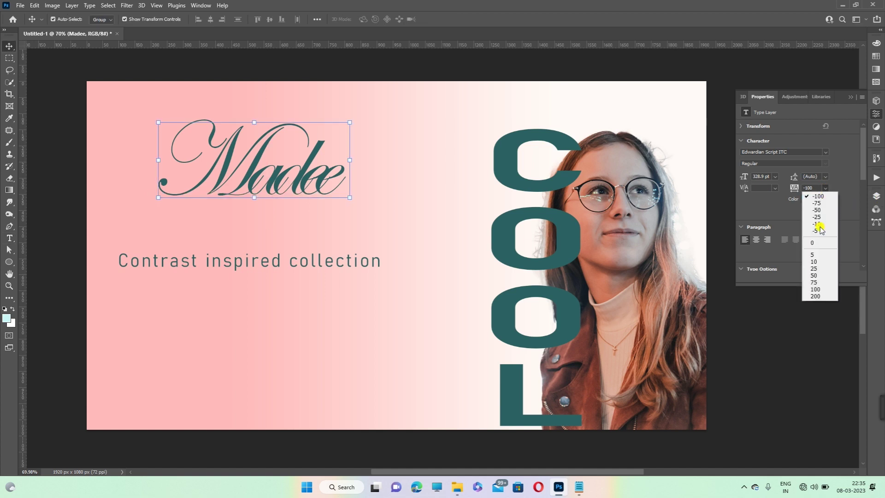
{"action": "left_click", "coordinate": [813, 282]}
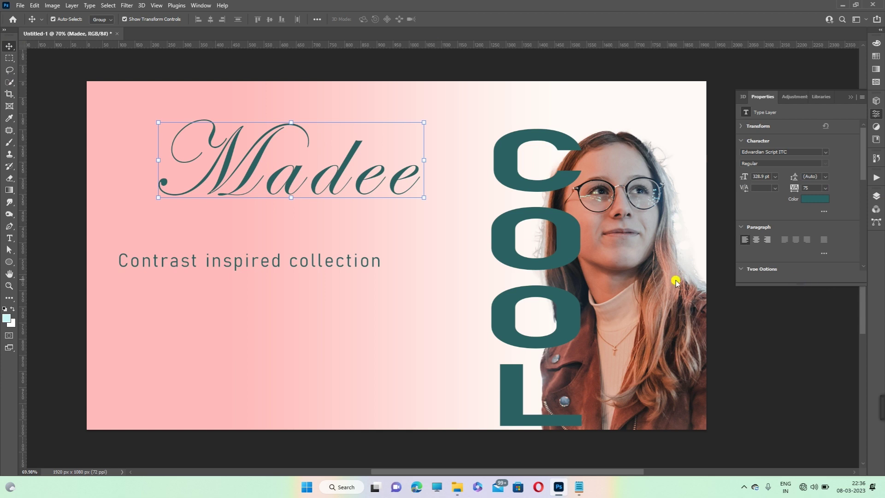
{"action": "left_click", "coordinate": [823, 193]}
{"action": "left_click", "coordinate": [813, 264]}
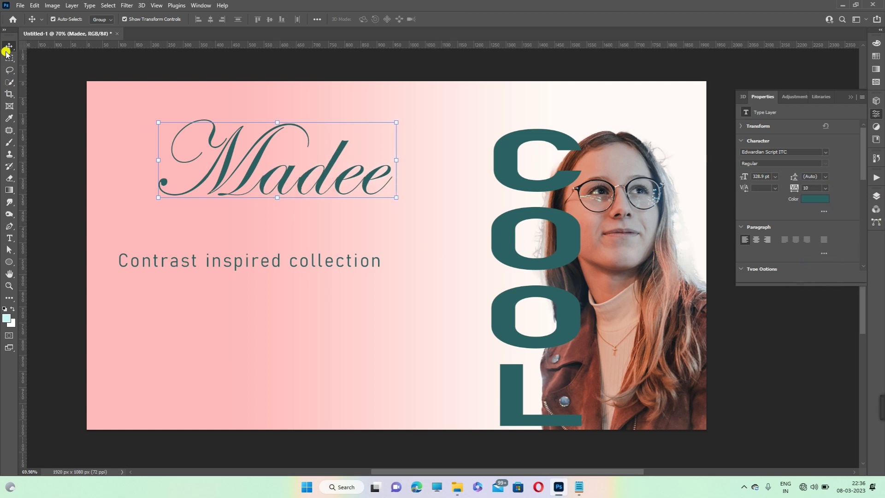
{"action": "left_click", "coordinate": [273, 262]}
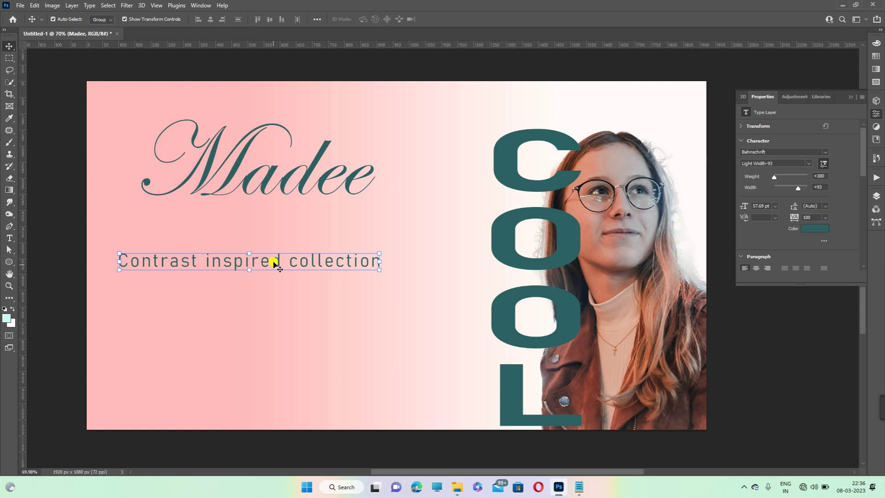
Step: Alt-drag two copies of the subtitle, one just below and one near the bottom
{"action": "mouse_move", "coordinate": [274, 264]}
{"action": "left_mouse_down"}
{"action": "mouse_move", "coordinate": [287, 303]}
{"action": "mouse_move", "coordinate": [275, 300]}
{"action": "mouse_move", "coordinate": [304, 387]}
{"action": "left_mouse_up"}
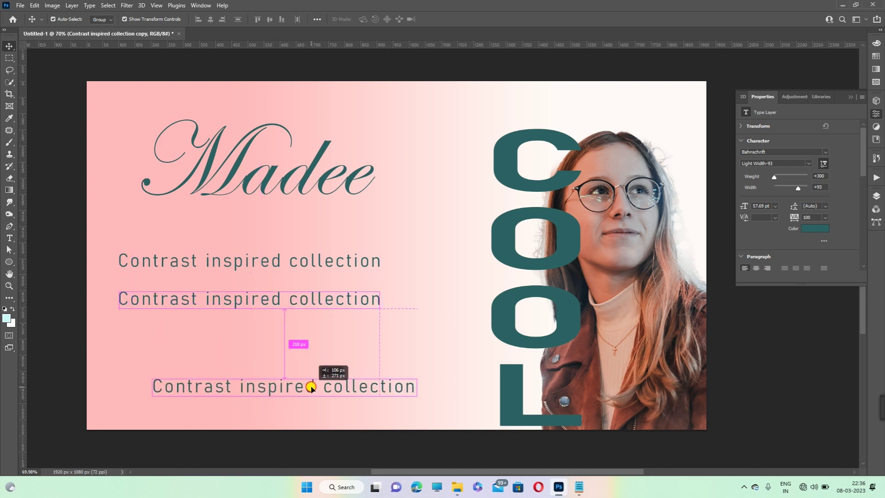
{"action": "left_click_drag", "start_coordinate": [304, 387], "coordinate": [326, 395]}
{"action": "left_click", "coordinate": [274, 303]}
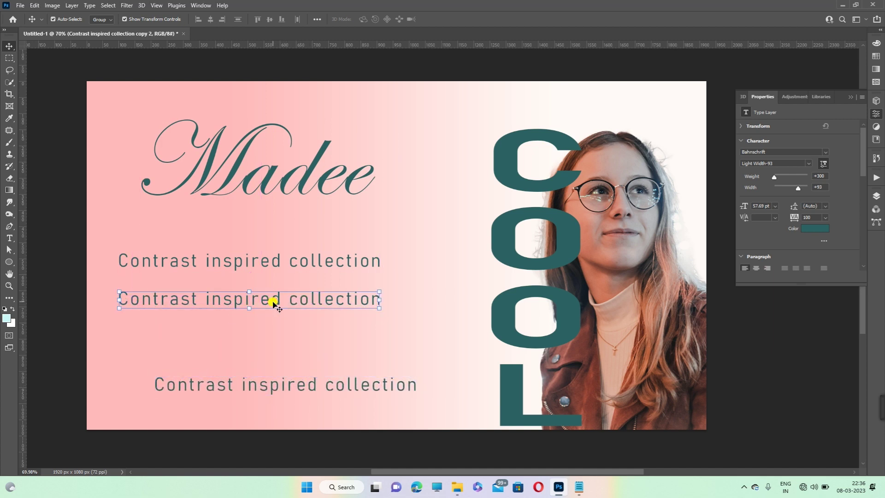
{"action": "left_click", "coordinate": [578, 487]}
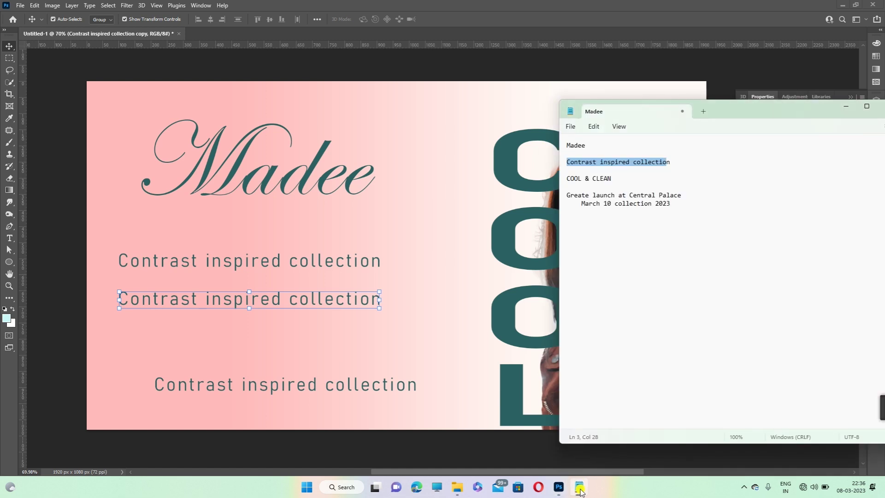
Step: Copy 'COOL & CLEAN' from the notes and paste it over the middle subtitle copy
{"action": "left_click_drag", "start_coordinate": [613, 183], "coordinate": [558, 183]}
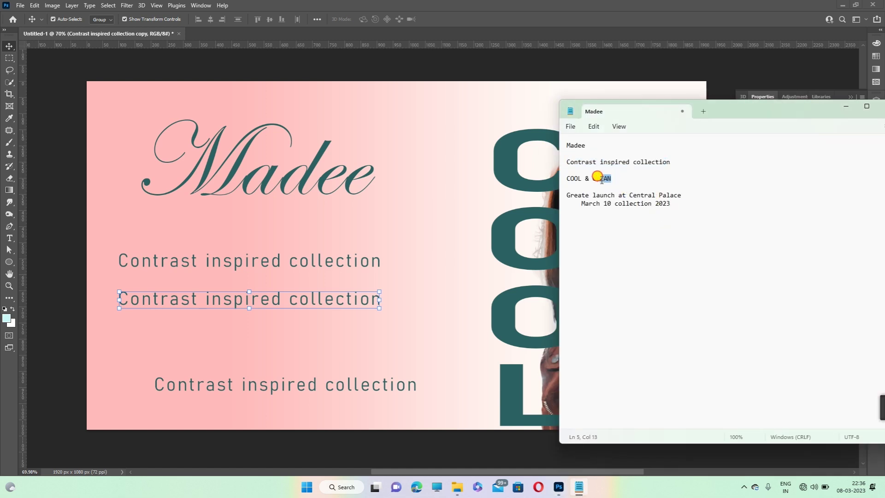
{"action": "left_click", "coordinate": [384, 302]}
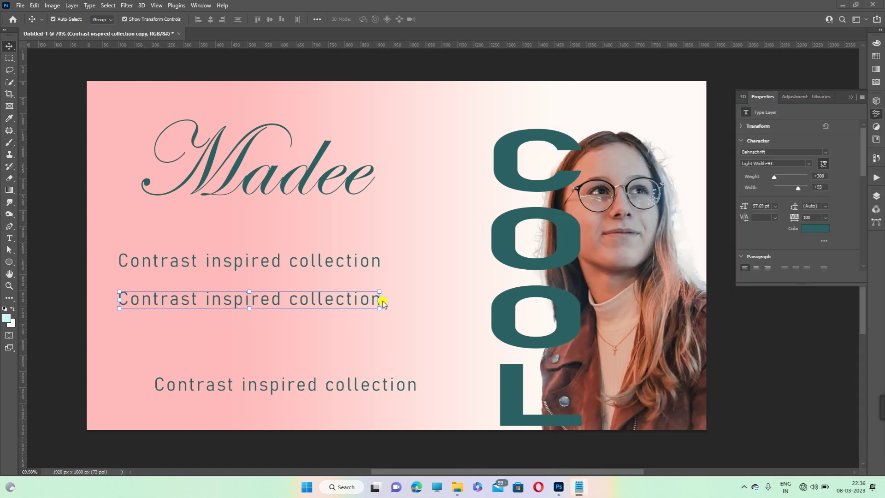
{"action": "left_click", "coordinate": [9, 238]}
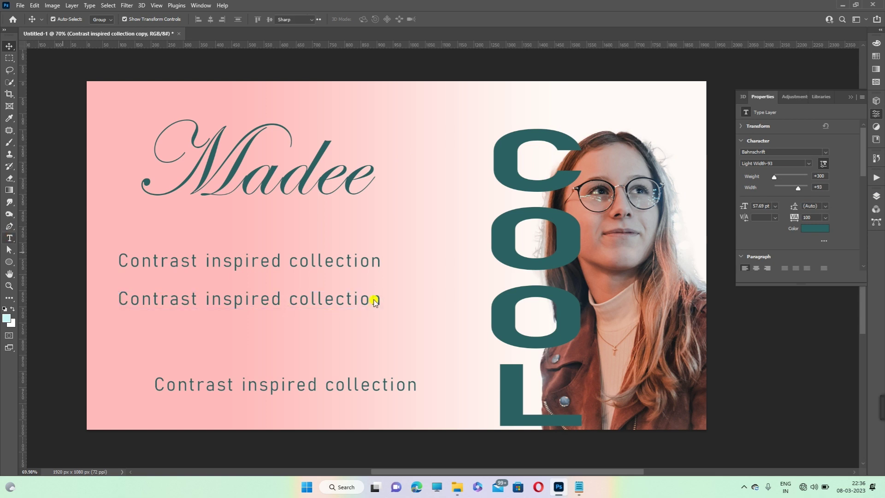
{"action": "left_click_drag", "start_coordinate": [379, 297], "coordinate": [118, 295]}
{"action": "key", "text": "ctrl+c"}
{"action": "left_click", "coordinate": [255, 299]}
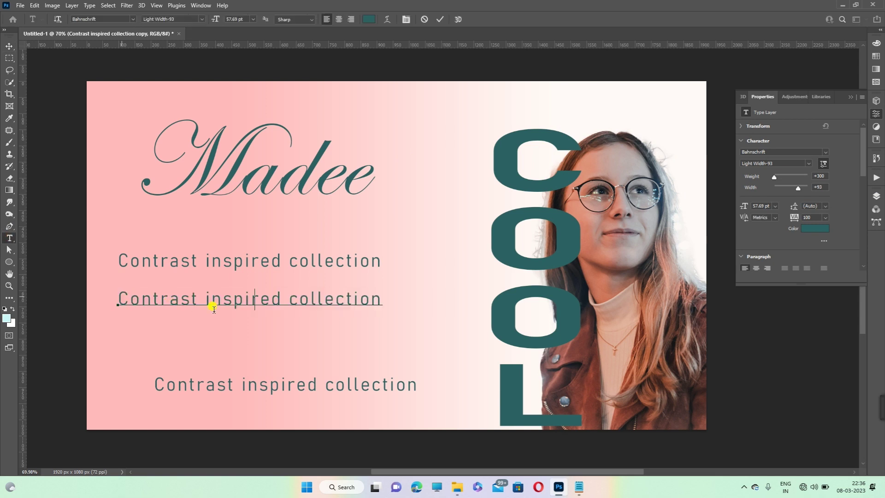
{"action": "key", "text": "ctrl+a"}
{"action": "type", "text": "COOL & CLEAN"}
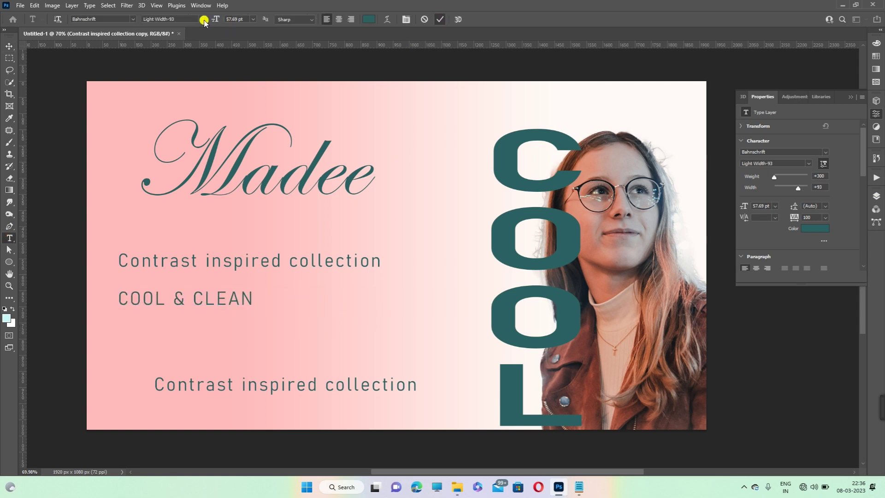
{"action": "key", "text": "ctrl+Return"}
Step: Make COOL & CLEAN Bahnschrift Bold, enlarge it, and tighten its tracking to 25
{"action": "left_click", "coordinate": [203, 20]}
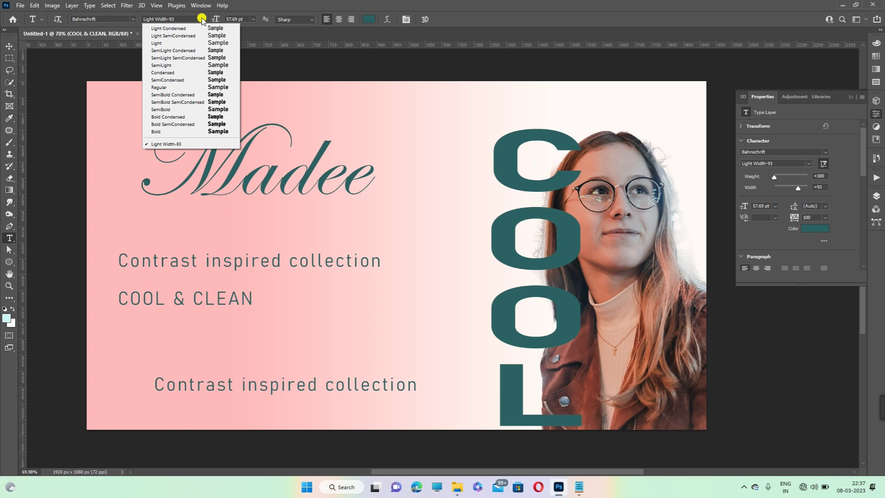
{"action": "left_click", "coordinate": [156, 132]}
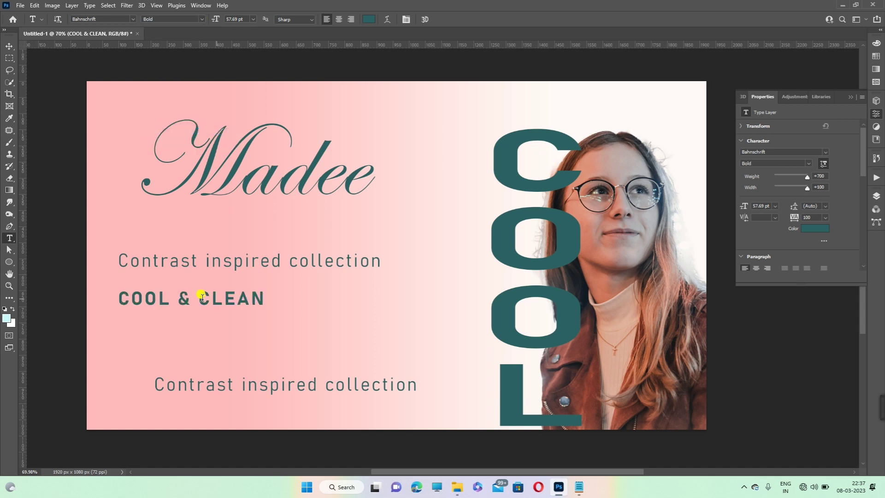
{"action": "left_click", "coordinate": [8, 46]}
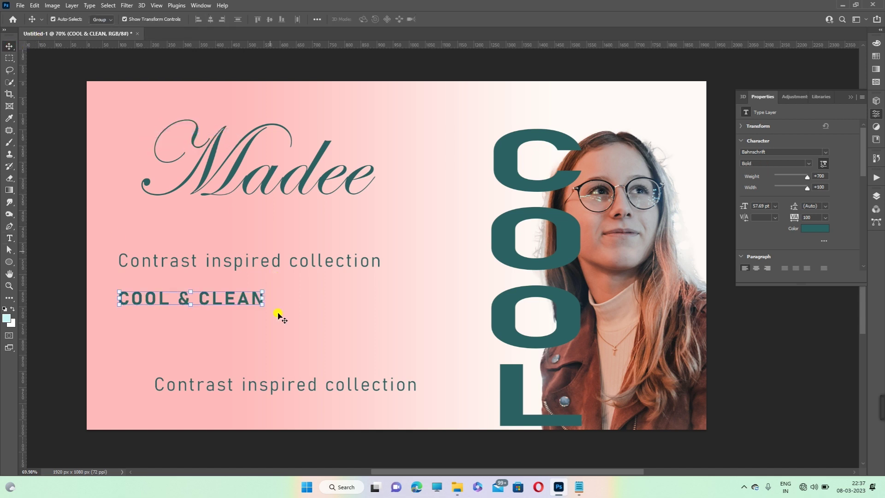
{"action": "left_click_drag", "start_coordinate": [262, 300], "coordinate": [368, 304]}
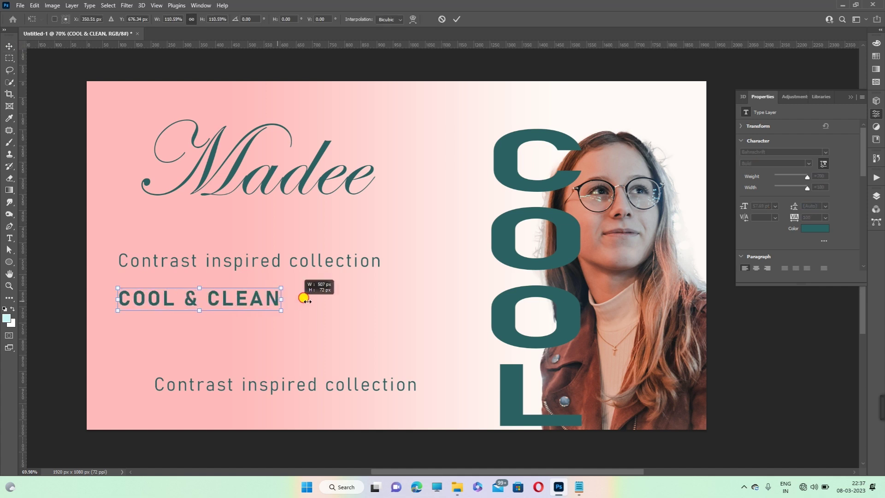
{"action": "left_click_drag", "start_coordinate": [369, 304], "coordinate": [433, 299]}
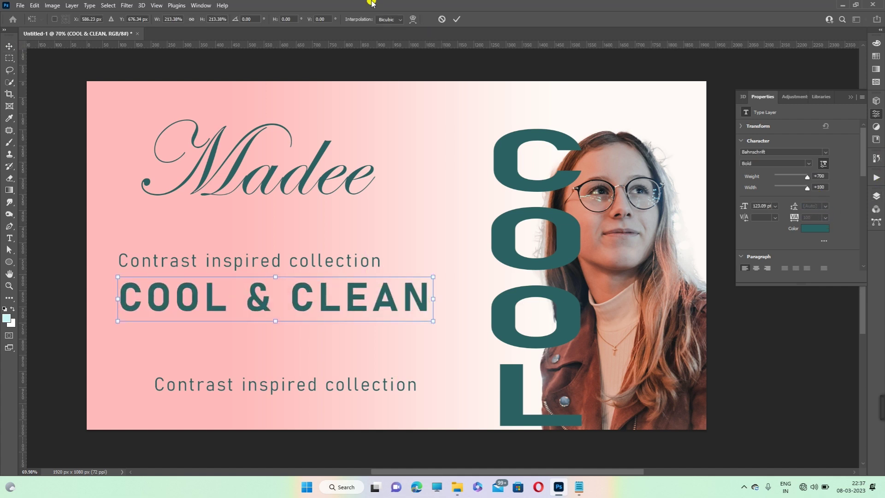
{"action": "left_click", "coordinate": [456, 19]}
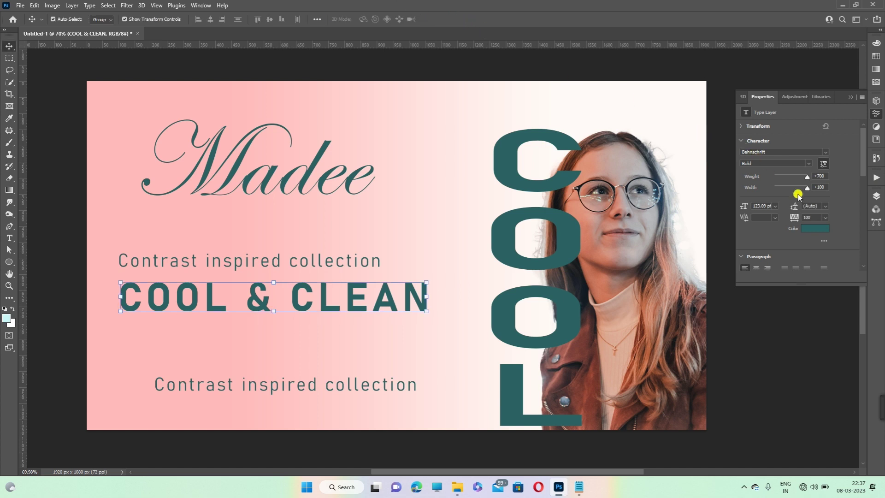
{"action": "left_click", "coordinate": [824, 217]}
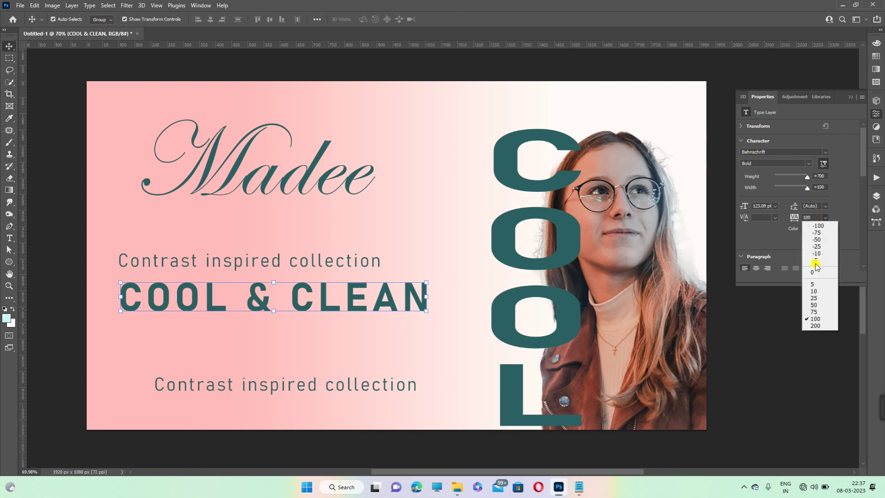
{"action": "left_click", "coordinate": [814, 297]}
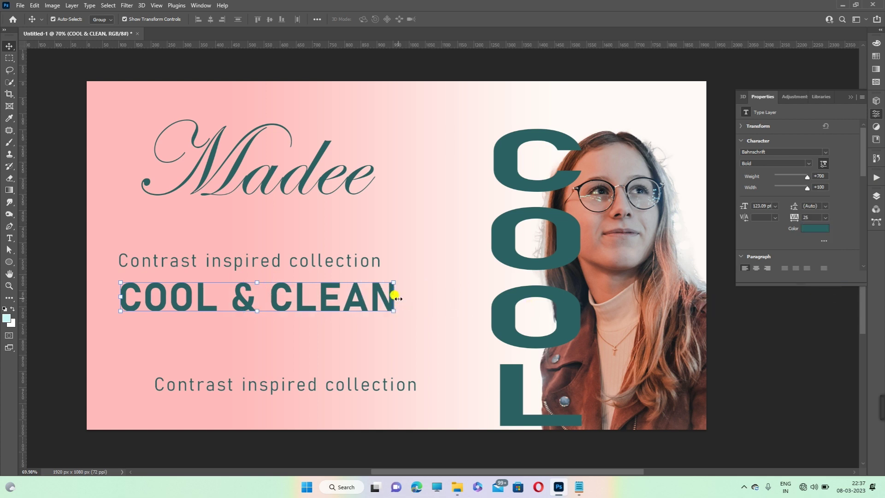
{"action": "left_click", "coordinate": [308, 386]}
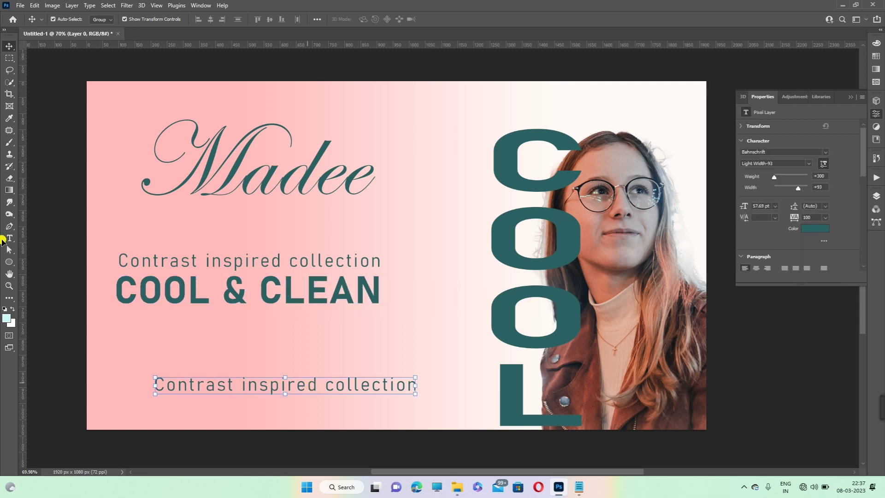
Step: Replace the lower tagline with 'Greate launch at Central Palace / March 10 collection 2023', then reposition and shrink it
{"action": "left_click", "coordinate": [10, 241]}
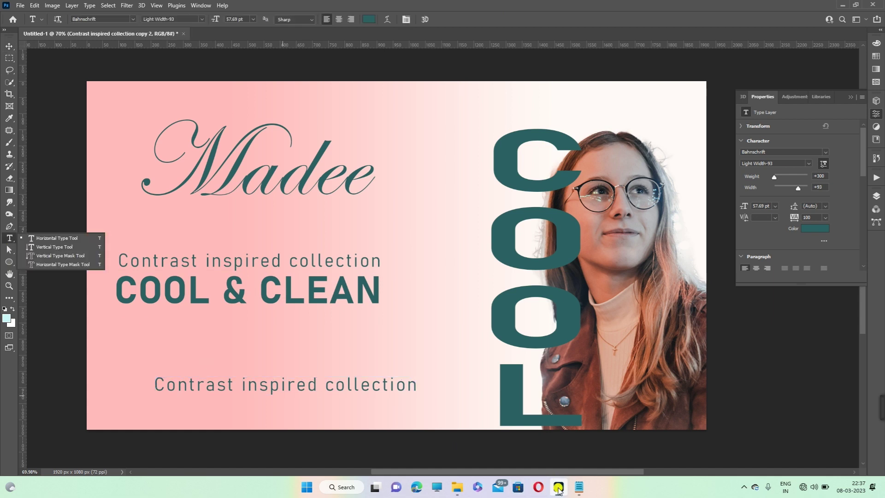
{"action": "left_click", "coordinate": [577, 487]}
{"action": "mouse_move", "coordinate": [667, 207]}
{"action": "left_mouse_down"}
{"action": "mouse_move", "coordinate": [689, 230]}
{"action": "mouse_move", "coordinate": [546, 185]}
{"action": "left_mouse_up"}
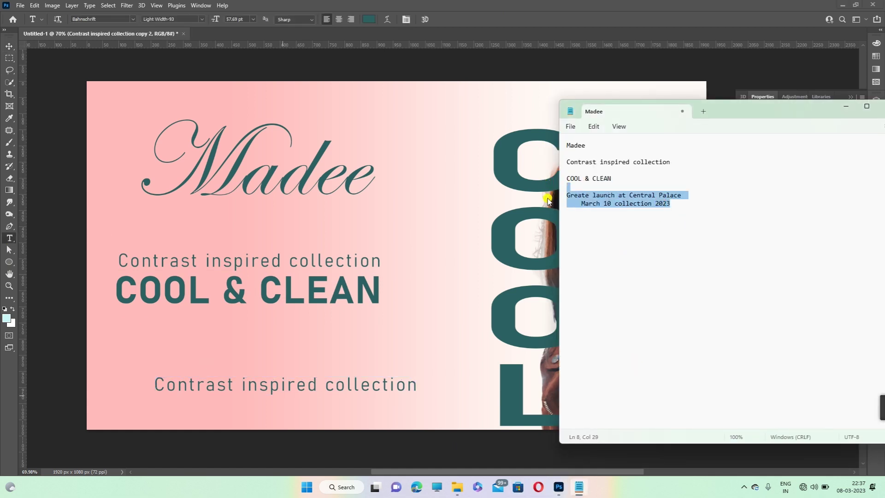
{"action": "left_click", "coordinate": [425, 391]}
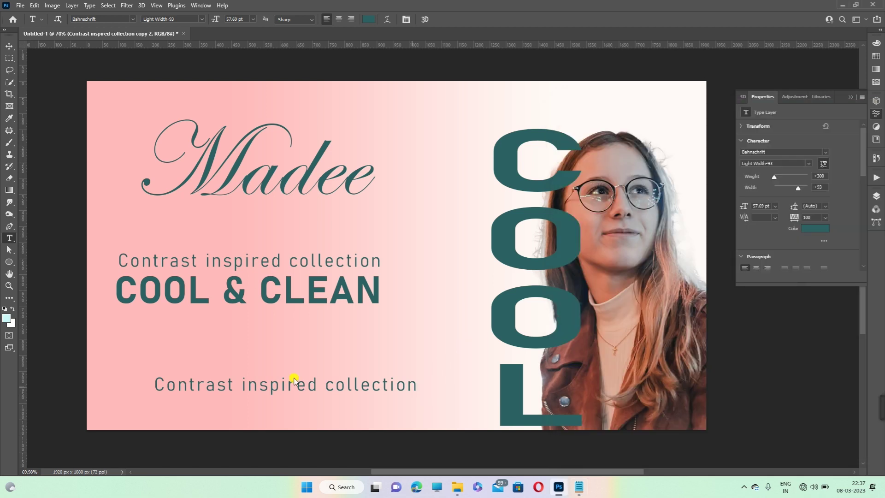
{"action": "mouse_move", "coordinate": [420, 389]}
{"action": "left_mouse_down"}
{"action": "mouse_move", "coordinate": [144, 370]}
{"action": "mouse_move", "coordinate": [143, 376]}
{"action": "left_mouse_up"}
{"action": "key", "text": "ctrl+v"}
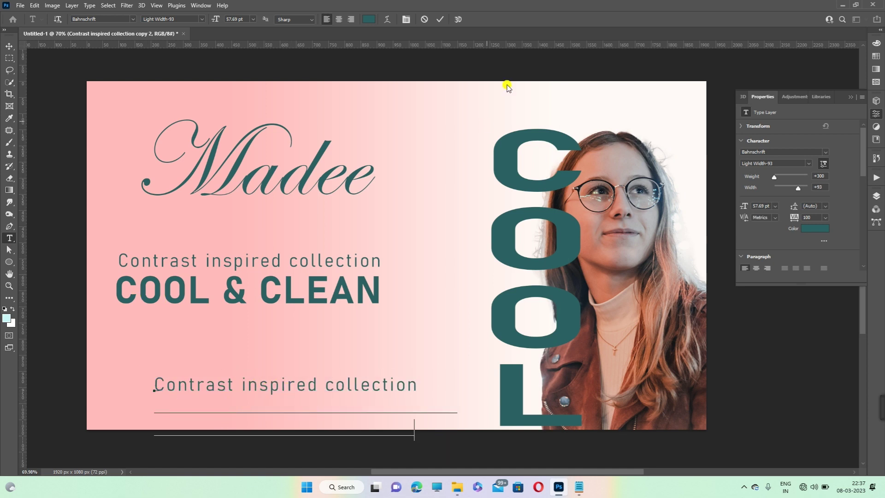
{"action": "left_click", "coordinate": [9, 46]}
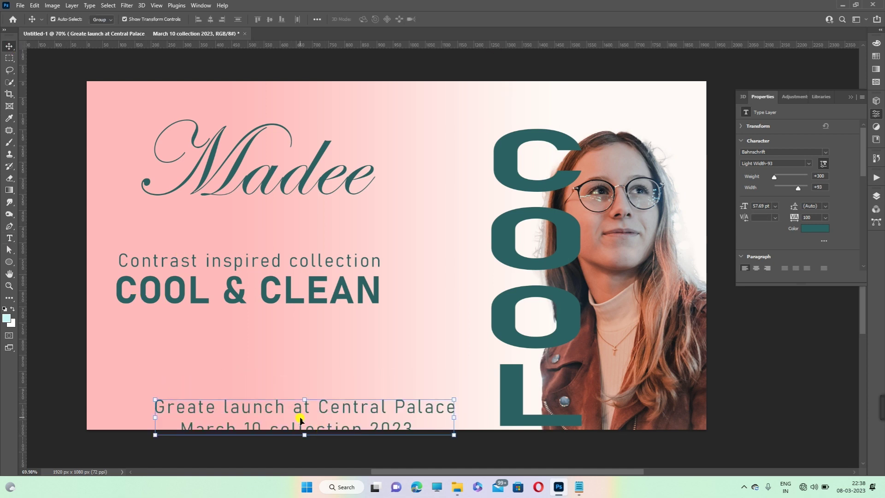
{"action": "left_click_drag", "start_coordinate": [300, 419], "coordinate": [298, 387]}
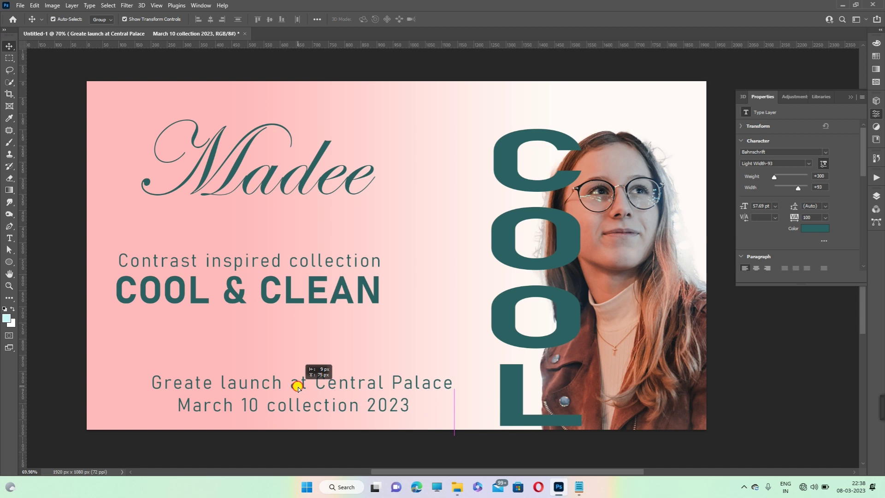
{"action": "left_click_drag", "start_coordinate": [297, 387], "coordinate": [278, 387]}
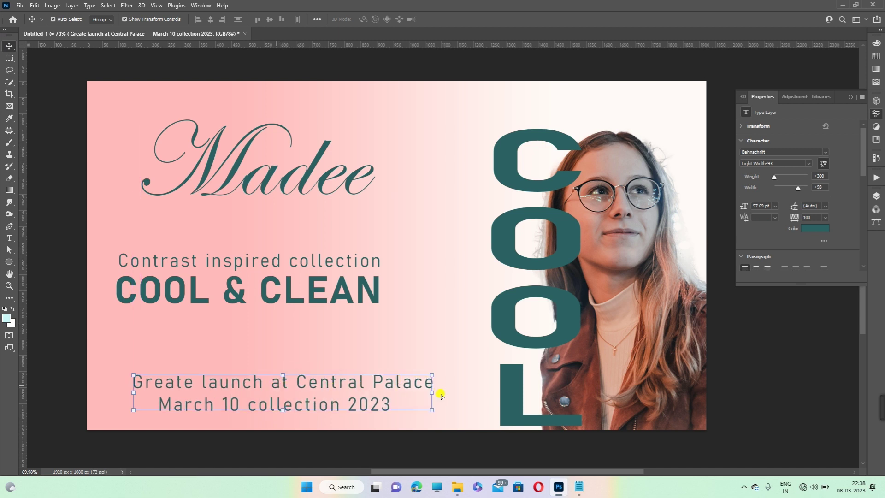
{"action": "mouse_move", "coordinate": [430, 374]}
{"action": "left_mouse_down"}
{"action": "mouse_move", "coordinate": [421, 351]}
{"action": "mouse_move", "coordinate": [345, 382]}
{"action": "left_mouse_up"}
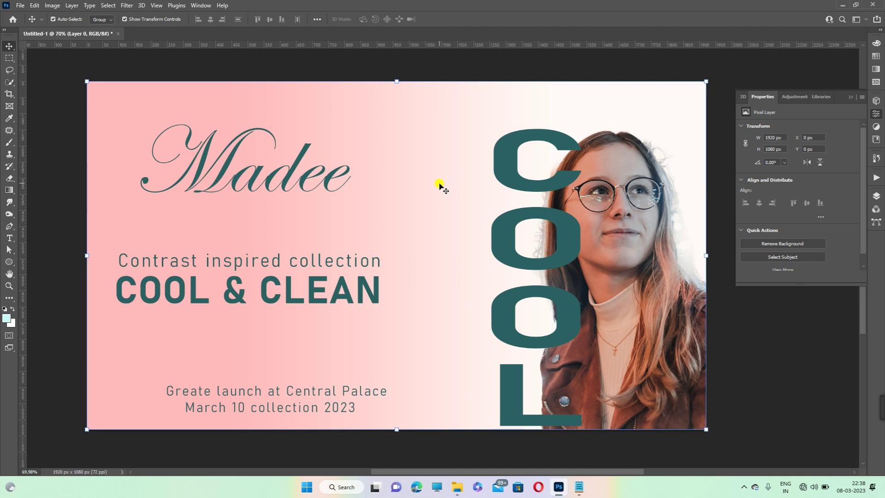
Step: Show the portrait photo copy layer and clip it into the vertical COOL text
{"action": "left_click", "coordinate": [876, 196]}
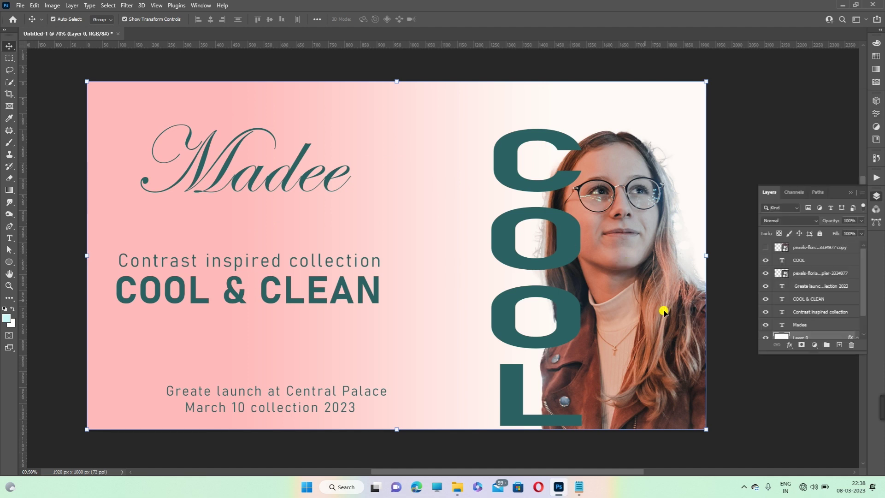
{"action": "left_click", "coordinate": [802, 261]}
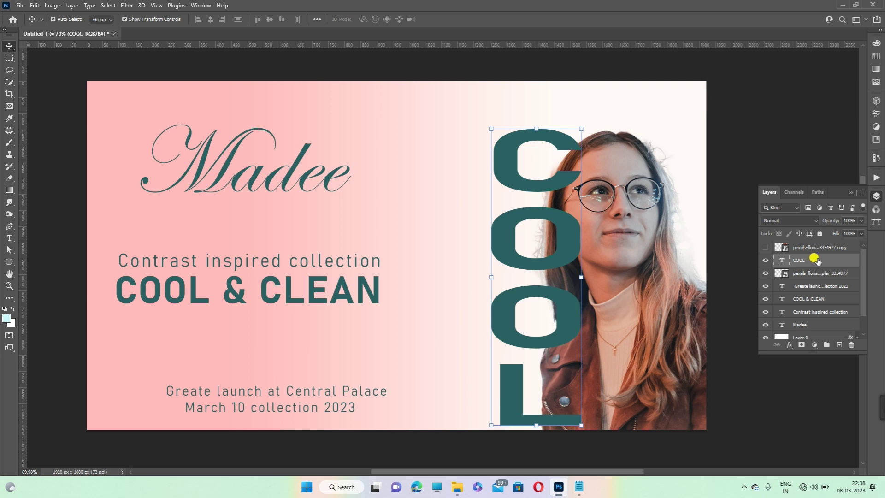
{"action": "left_click", "coordinate": [804, 248]}
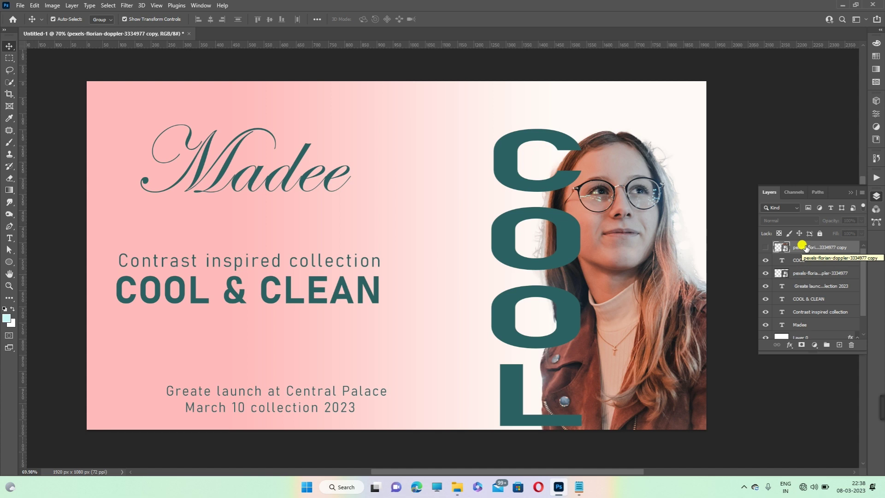
{"action": "left_click", "coordinate": [765, 248]}
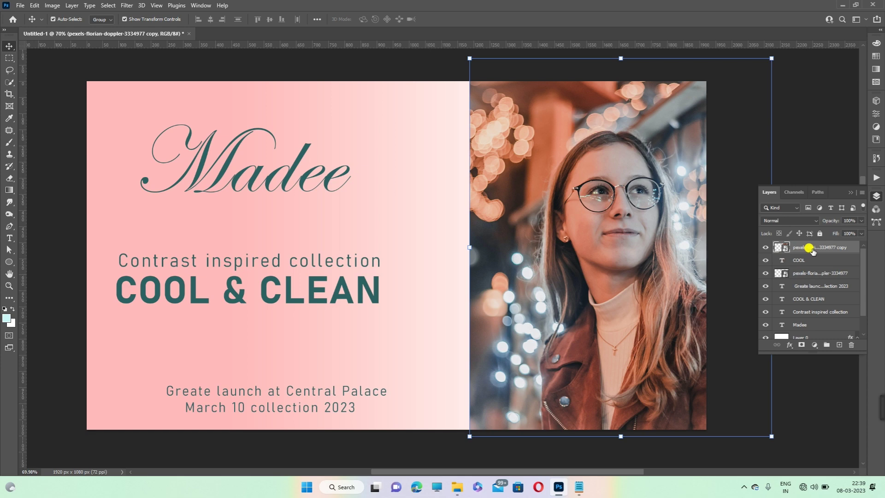
{"action": "right_click", "coordinate": [812, 250]}
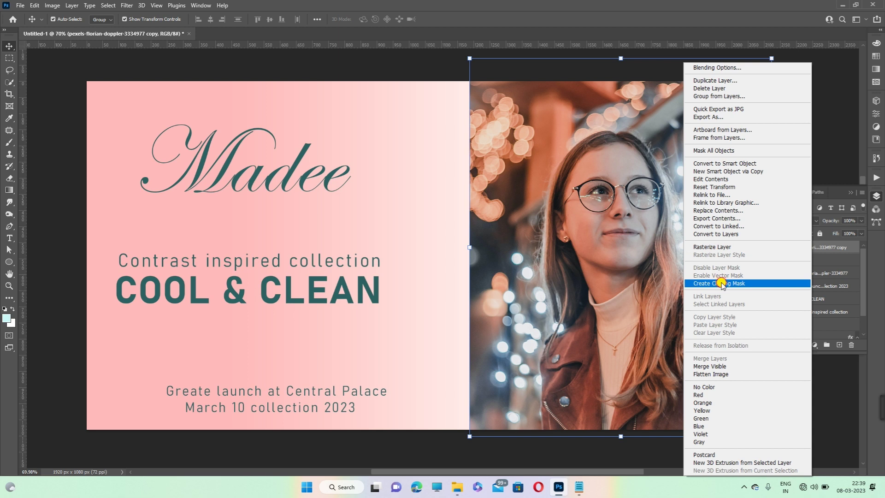
{"action": "left_click", "coordinate": [722, 283]}
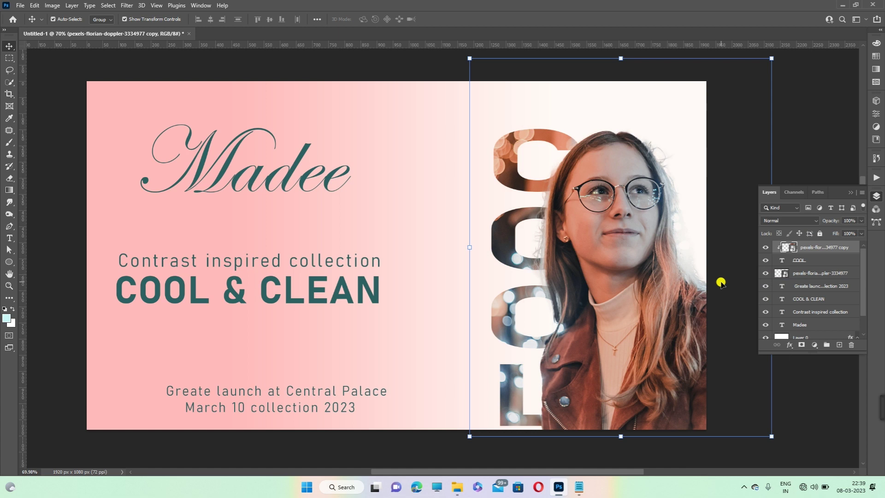
{"action": "left_click", "coordinate": [804, 259]}
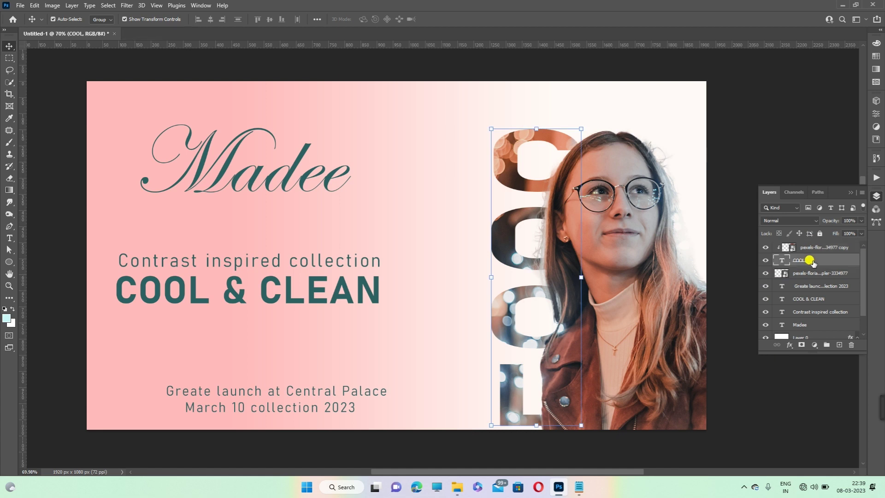
{"action": "left_click", "coordinate": [807, 247]}
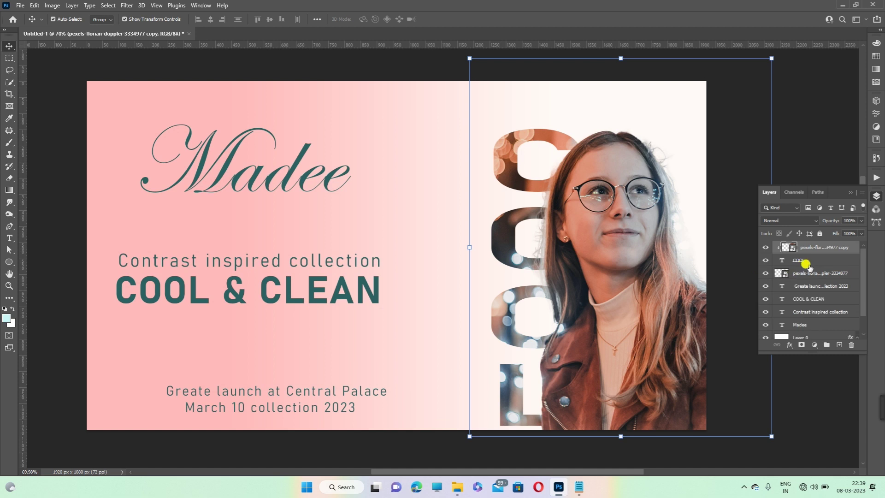
{"action": "left_click", "coordinate": [809, 261]}
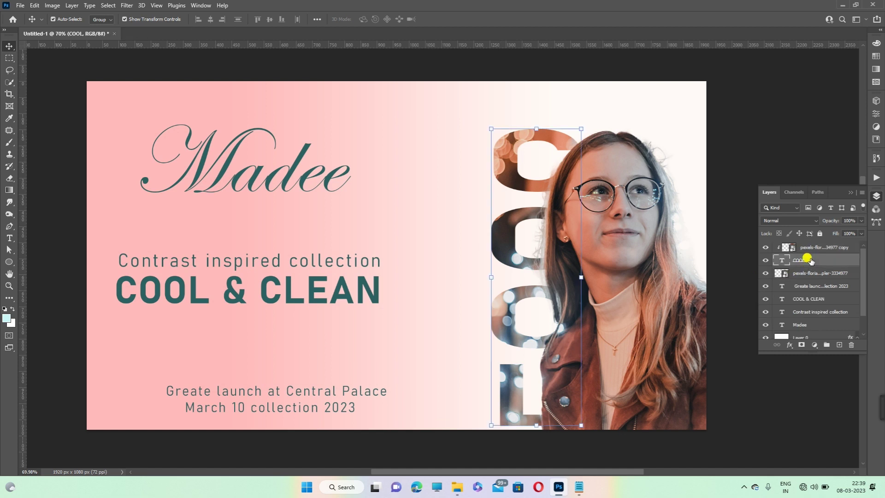
Step: Add a 5 px white outside Stroke effect to the COOL layer
{"action": "left_click", "coordinate": [788, 345]}
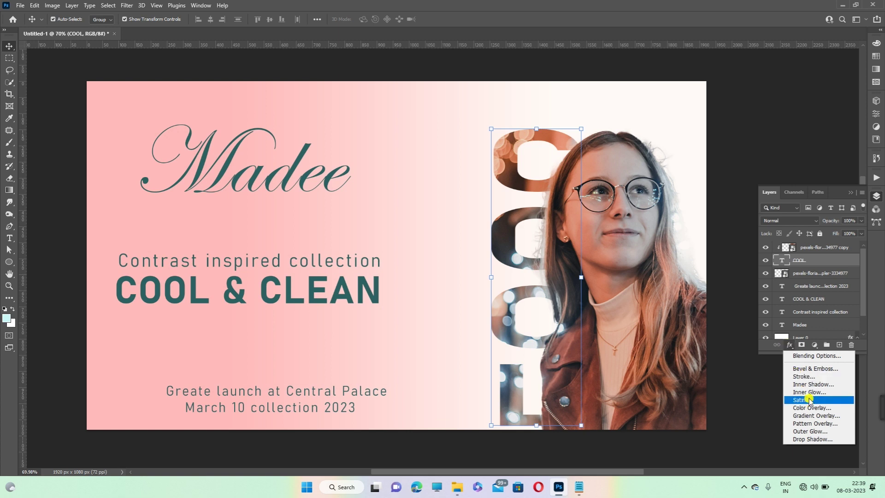
{"action": "left_click", "coordinate": [805, 378]}
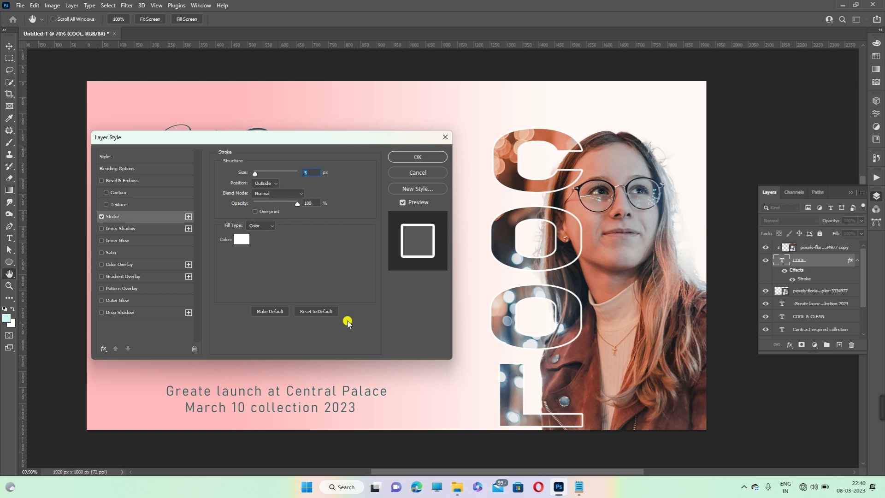
{"action": "key", "text": "BackSpace"}
{"action": "type", "text": "5"}
{"action": "left_click", "coordinate": [427, 156]}
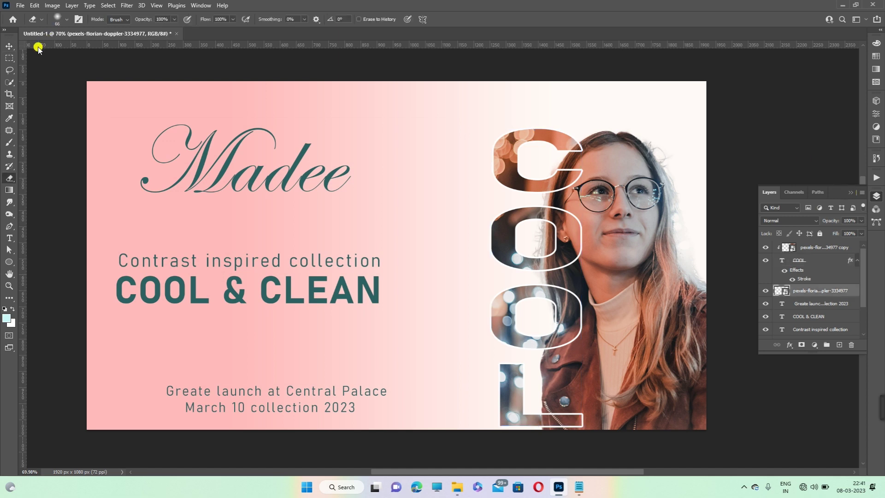
Step: Deselect all layers, collapse the Layers panel, and zoom to view the whole poster
{"action": "left_click", "coordinate": [720, 232]}
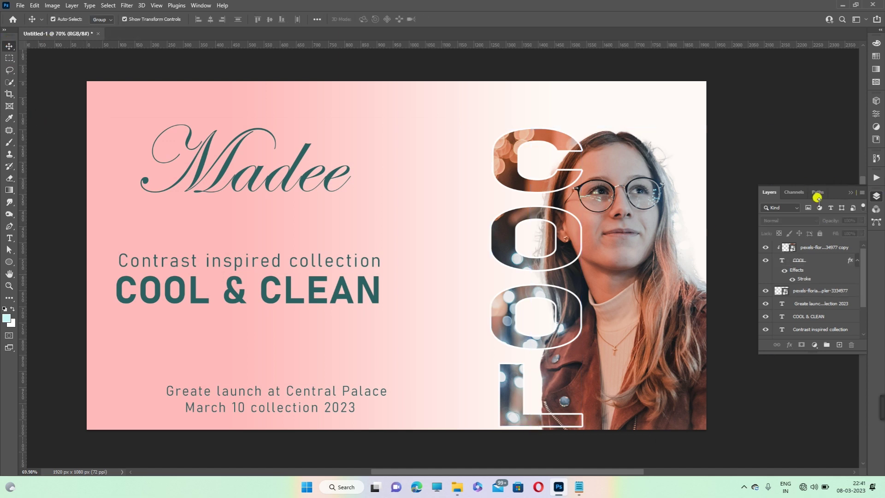
{"action": "left_click", "coordinate": [851, 192]}
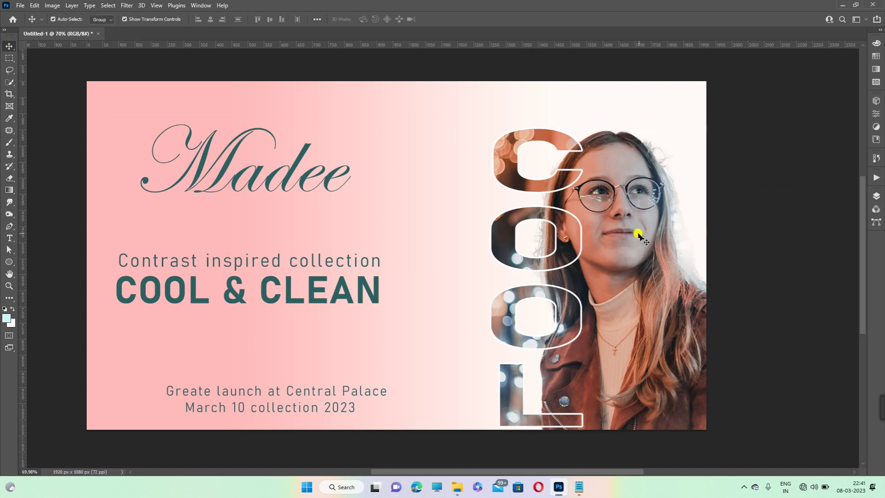
{"action": "scroll", "coordinate": [638, 233], "scroll_direction": "up", "scroll_amount": 1}
{"action": "scroll", "coordinate": [639, 234], "scroll_direction": "down", "scroll_amount": 1}
{"action": "scroll", "coordinate": [123, 232], "scroll_direction": "up", "scroll_amount": 1}
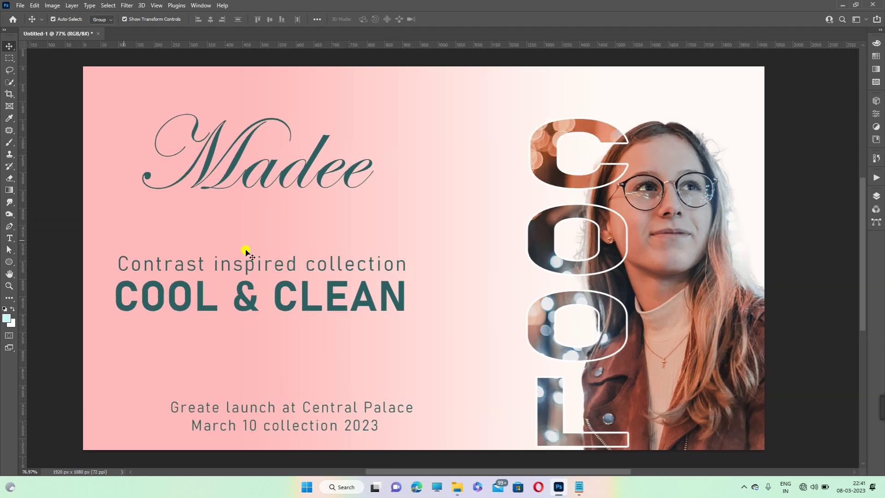